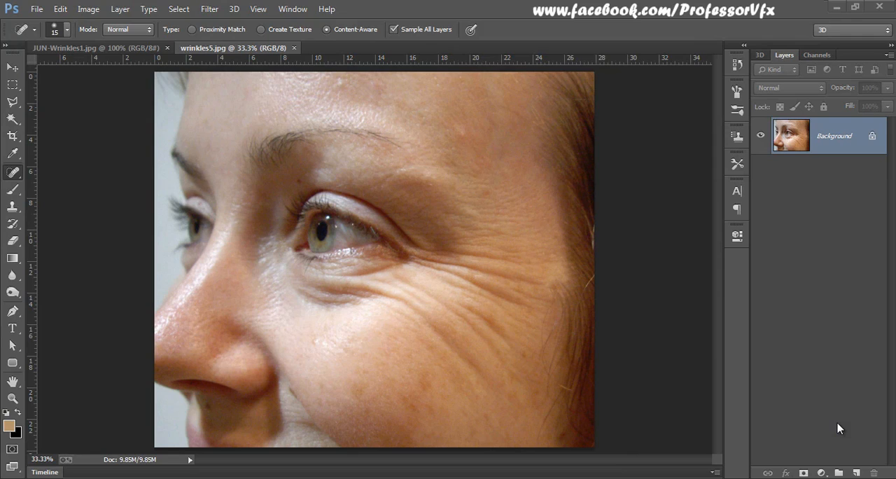
Step: Switch to wrinkles5.jpg and duplicate its Background layer
click(13, 68)
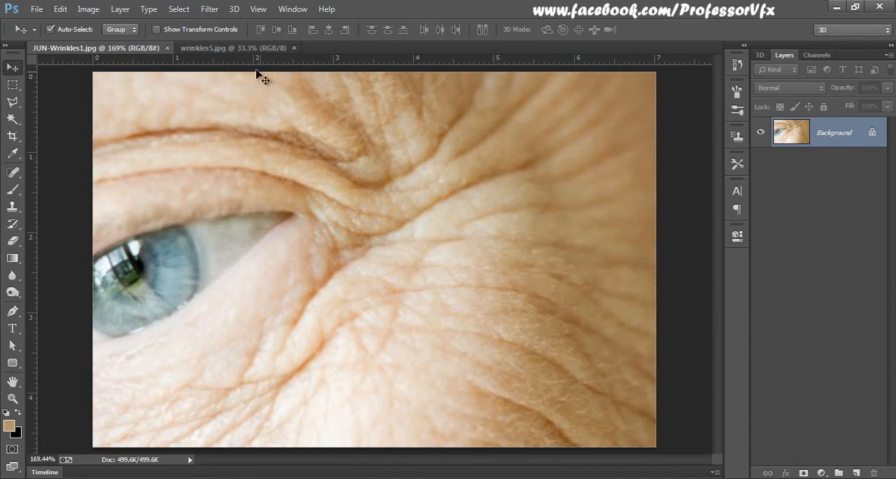
click(231, 47)
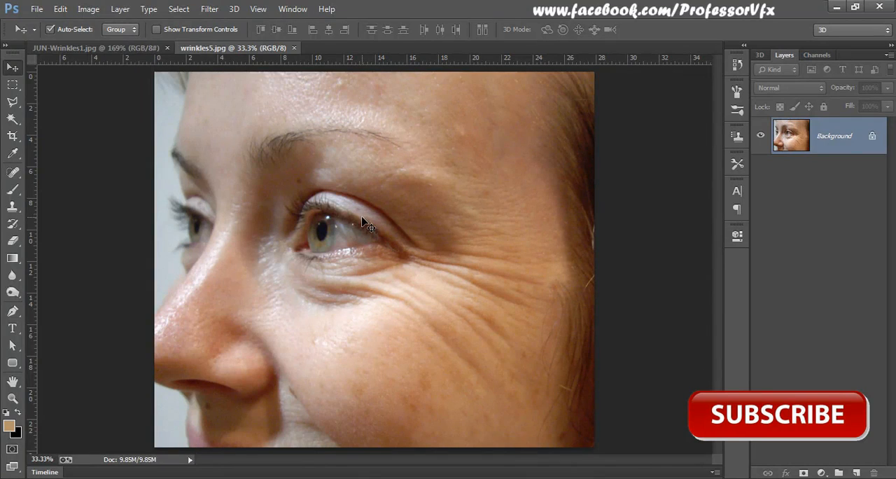
click(12, 172)
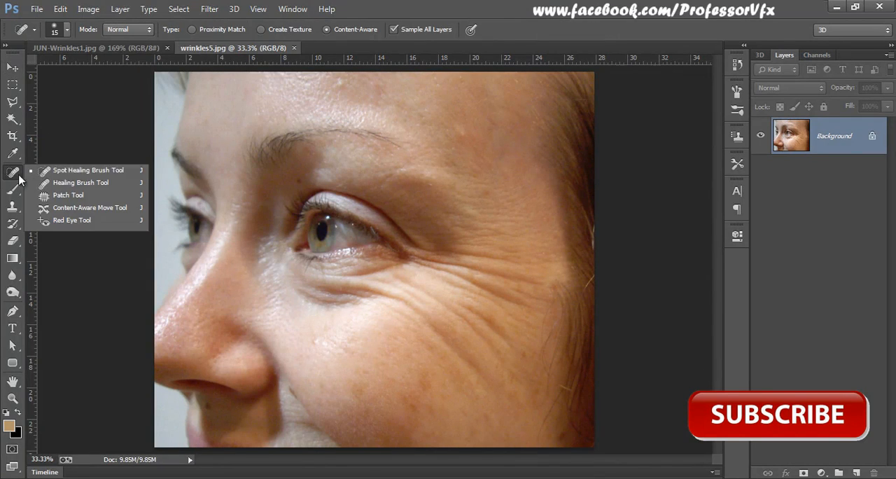
click(68, 196)
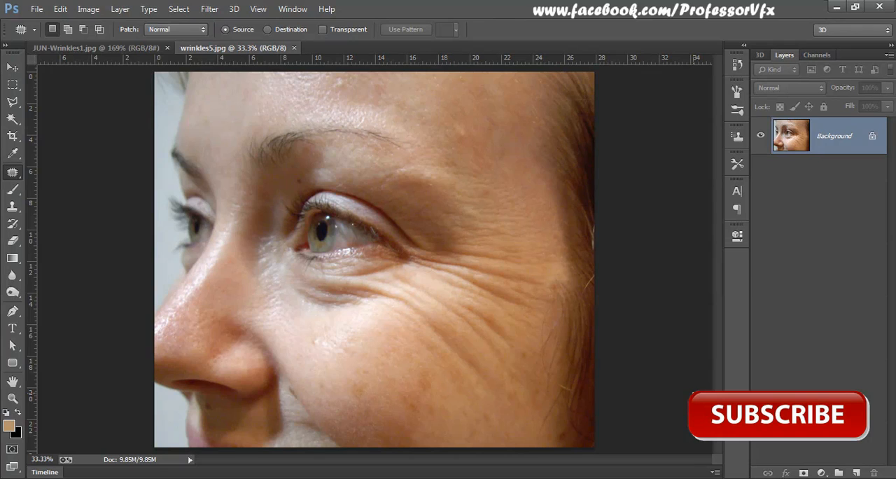
click(13, 67)
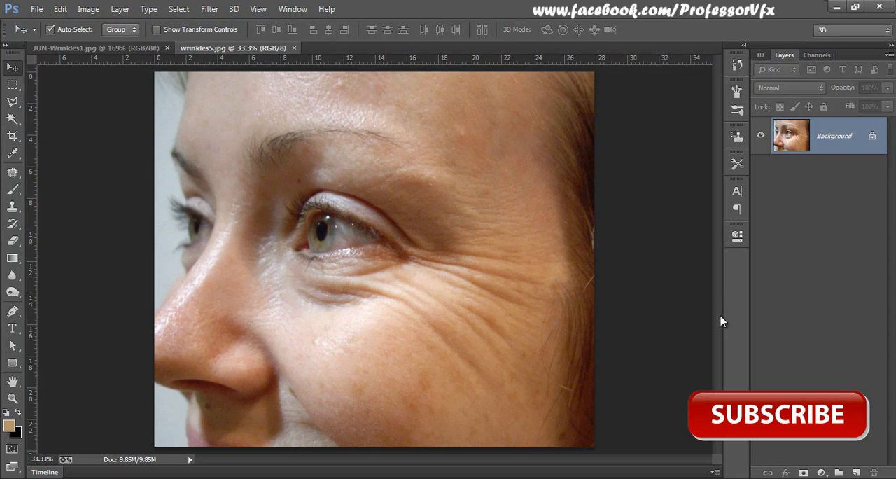
key(ctrl+j)
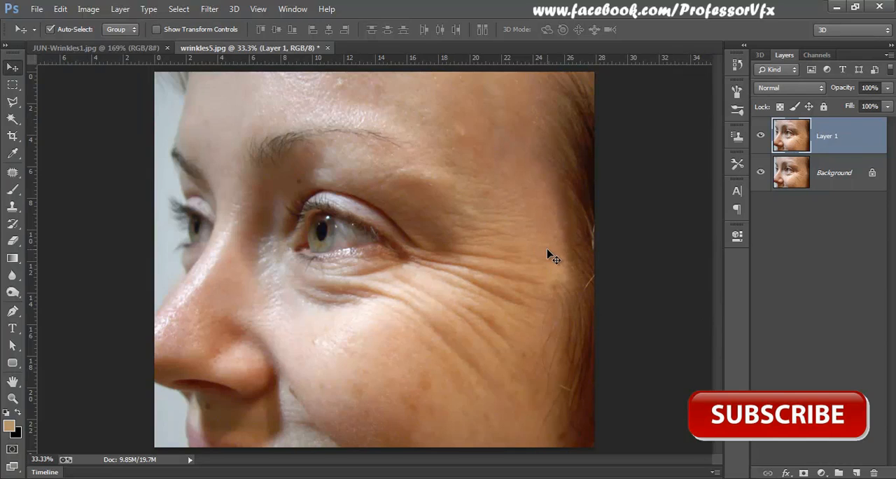
Step: Patch the wrinkled area directly under the eye with smooth skin from the cheek below, using the Patch tool, and deselect
click(12, 173)
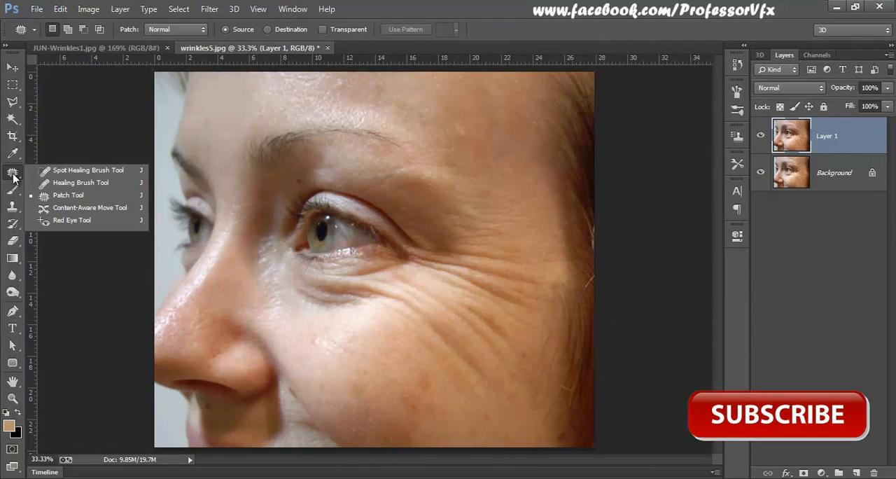
click(65, 198)
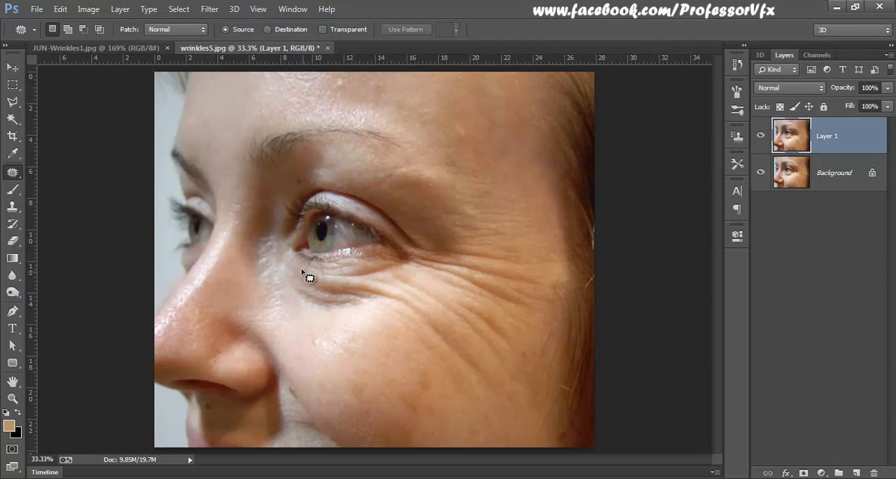
mouse_move(298, 265)
mouse_down()
mouse_move(370, 263)
mouse_move(394, 273)
mouse_move(377, 303)
mouse_move(346, 316)
mouse_move(308, 310)
mouse_move(294, 270)
mouse_move(302, 271)
mouse_up()
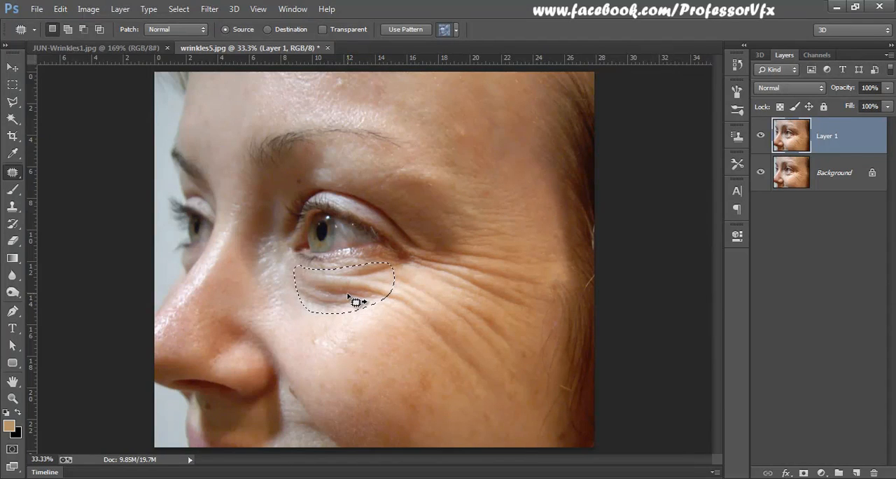
drag(356, 301, 325, 345)
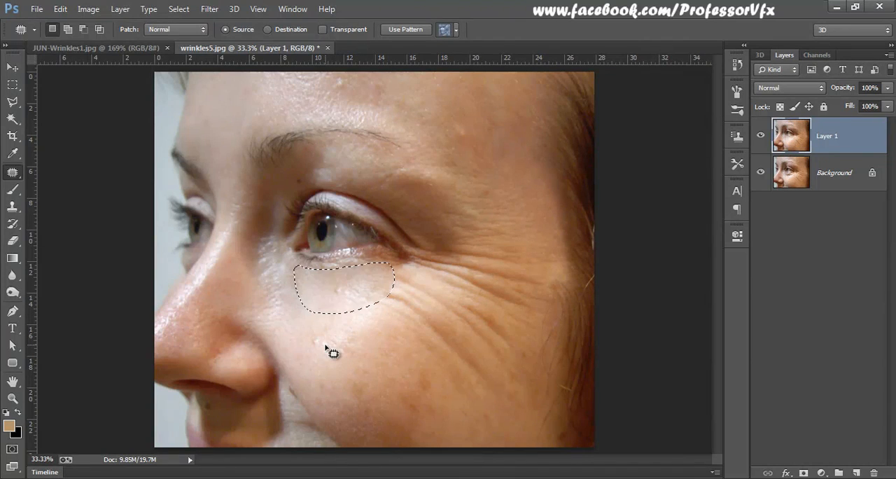
key(ctrl+d)
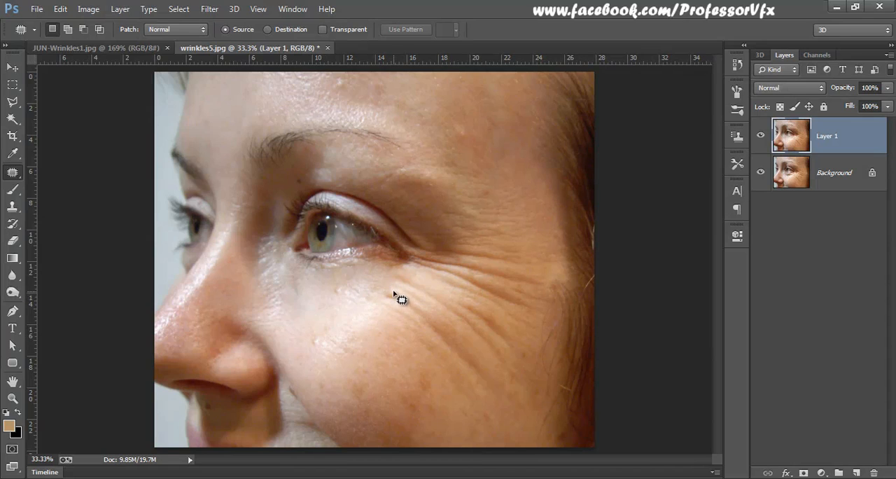
Step: Patch the two diagonal wrinkle bands across the upper cheek with smoother cheek skin and clear the selection
mouse_move(390, 288)
mouse_down()
mouse_move(484, 358)
mouse_move(496, 390)
mouse_move(474, 403)
mouse_move(460, 397)
mouse_move(406, 316)
mouse_move(383, 303)
mouse_move(386, 292)
mouse_move(408, 297)
mouse_up()
drag(455, 357, 424, 377)
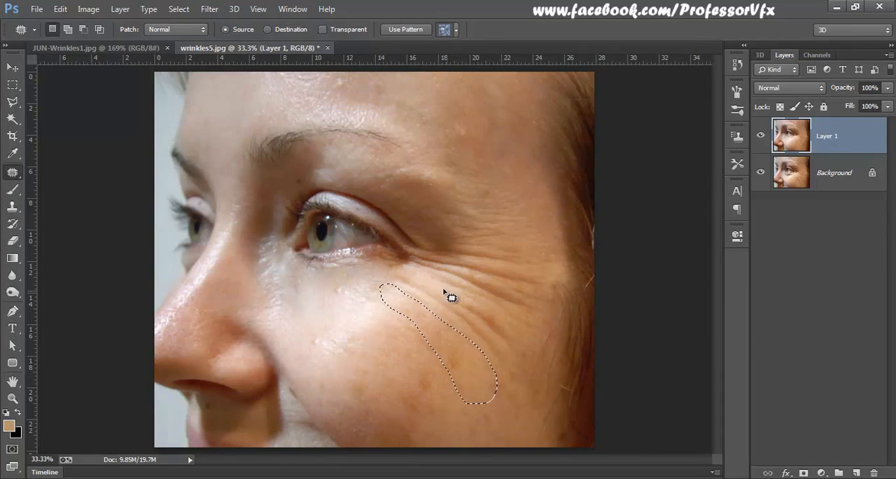
mouse_move(403, 283)
mouse_down()
mouse_move(513, 373)
mouse_move(518, 343)
mouse_move(502, 314)
mouse_move(404, 284)
mouse_up()
drag(490, 336, 460, 366)
key(ctrl+d)
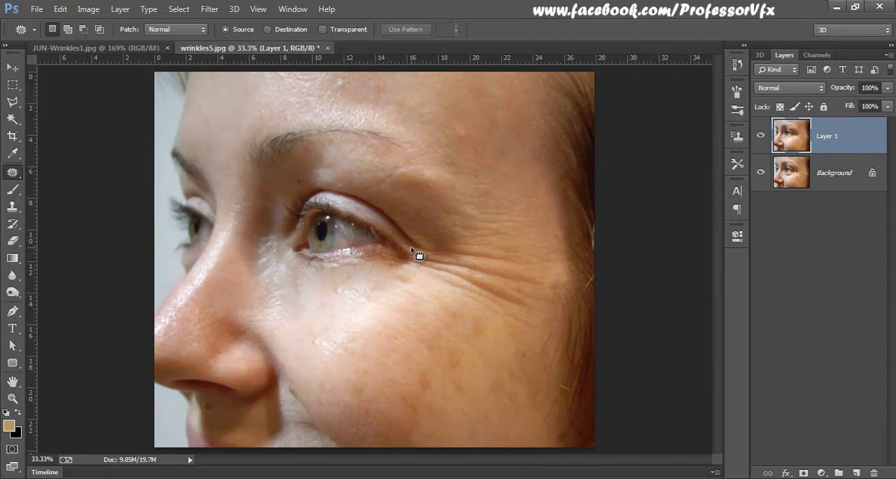
Step: Patch the crow's feet extending from the outer eye corner with the smooth skin below them, and deselect
mouse_move(411, 248)
mouse_down()
mouse_move(417, 270)
mouse_move(487, 309)
mouse_move(527, 315)
mouse_move(543, 304)
mouse_move(538, 264)
mouse_move(526, 258)
mouse_move(441, 245)
mouse_move(413, 253)
mouse_up()
drag(490, 300, 467, 334)
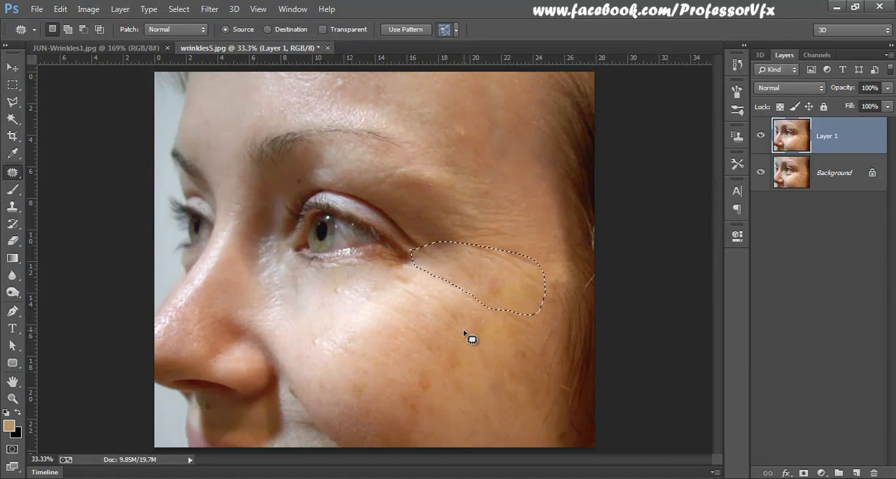
key(ctrl+d)
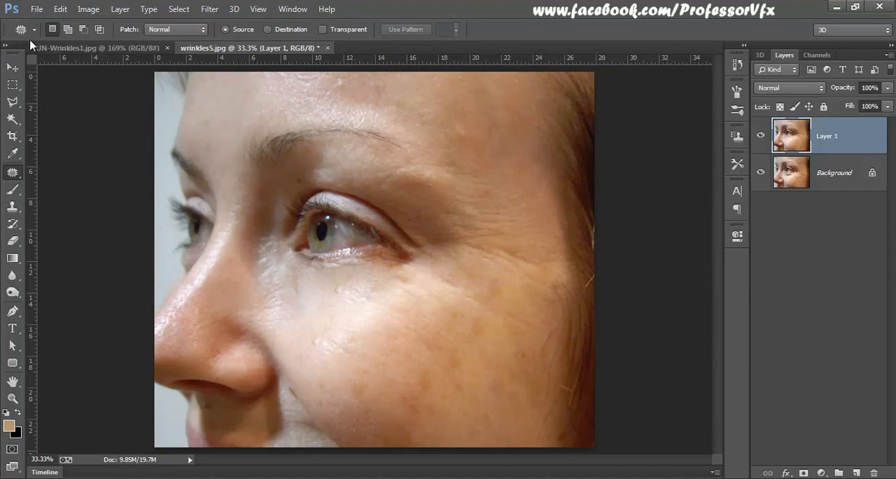
Step: Toggle the visibility of Layer 1 to compare the retouched face with the original
click(12, 67)
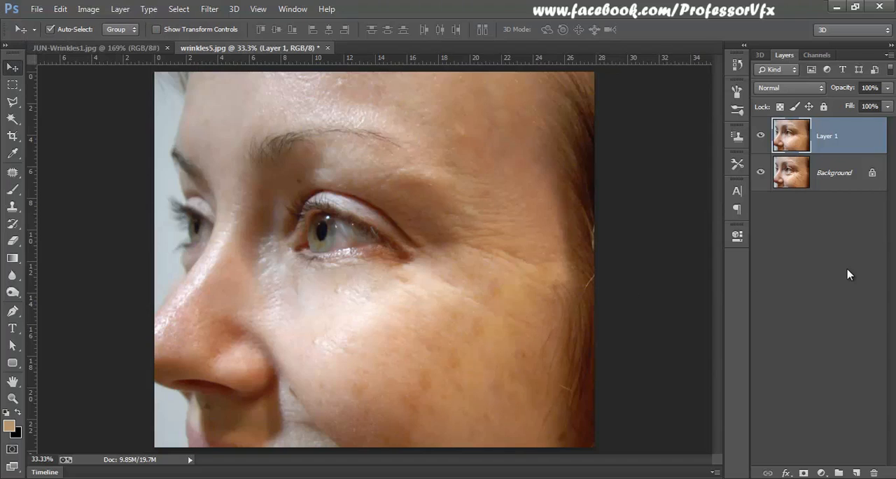
click(761, 135)
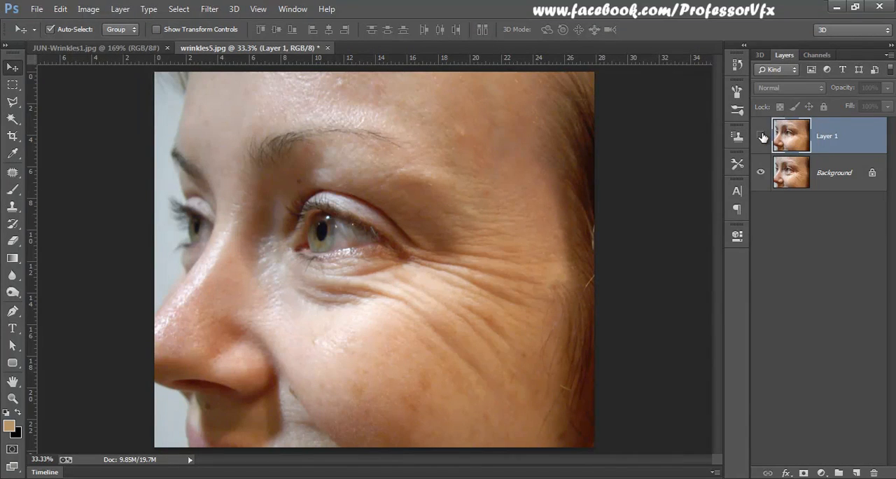
click(761, 136)
click(762, 136)
click(761, 136)
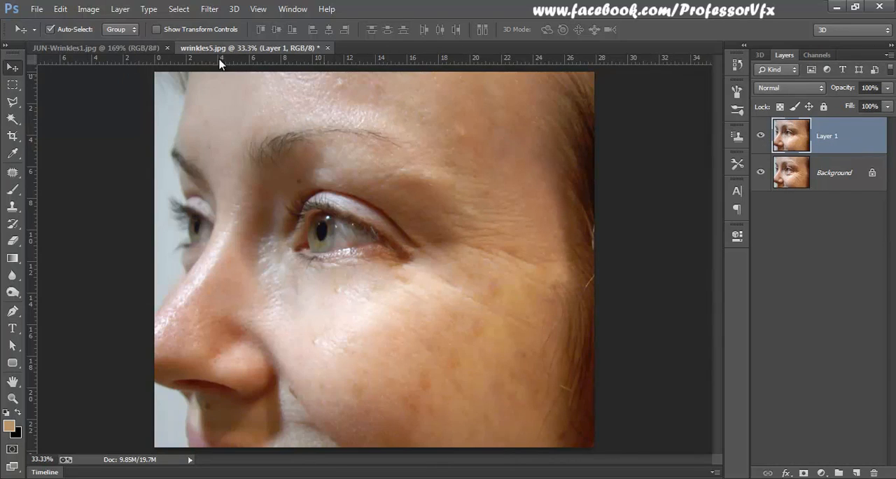
Step: Switch to JUN-Wrinkles1.jpg and add a new empty layer with the default settings above the Background
click(133, 48)
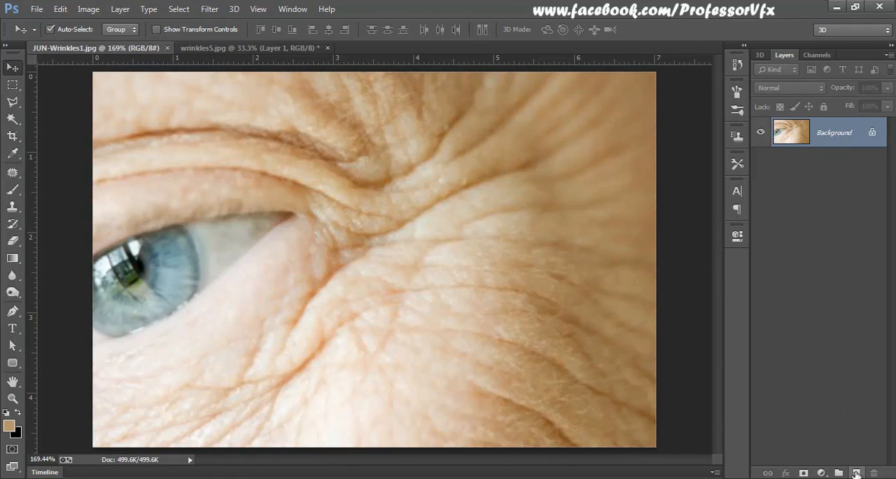
click(148, 9)
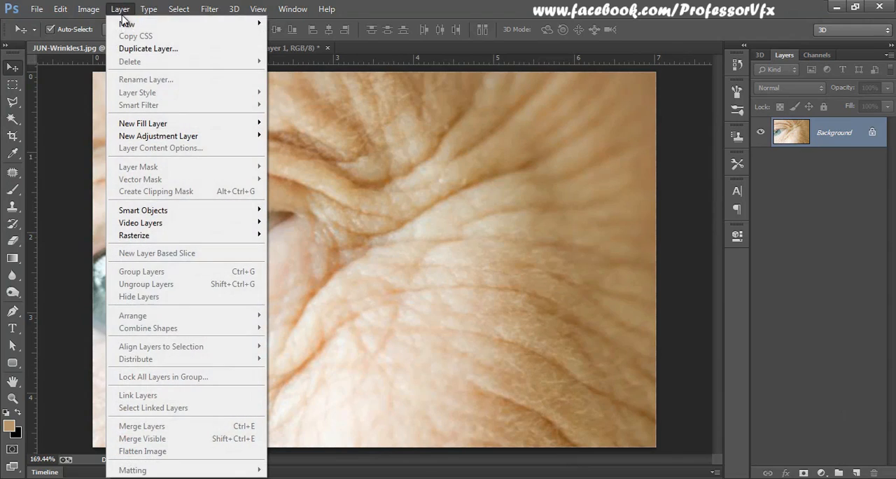
mouse_move(233, 25)
click(293, 24)
key(Return)
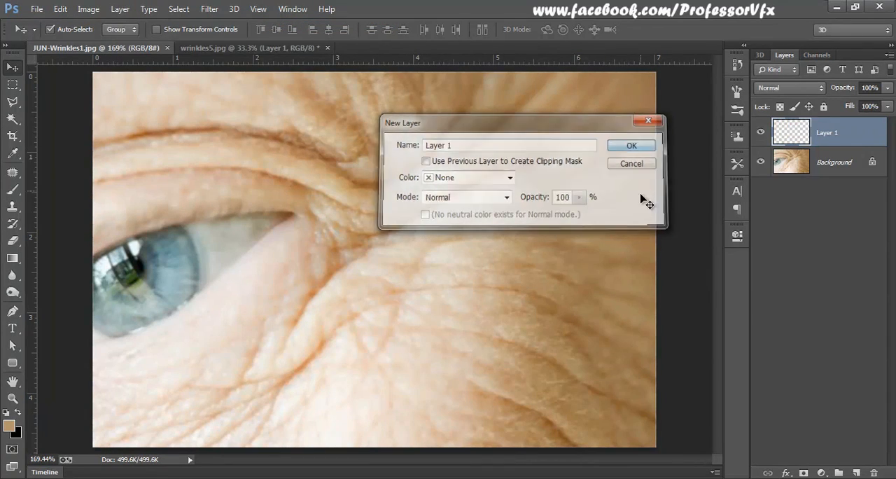
Step: Heal the long crease running from the outer eye corner toward the temple on Layer 1, using the Content-Aware Spot Healing Brush sampling all layers
click(15, 175)
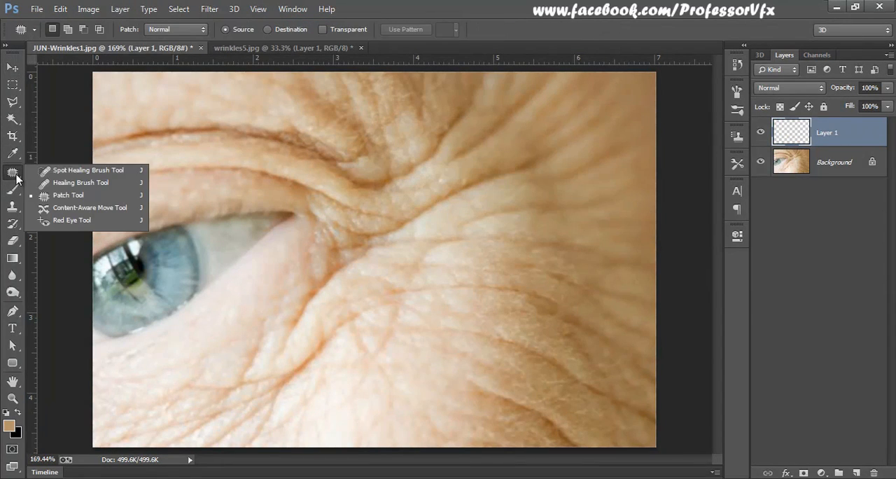
click(73, 171)
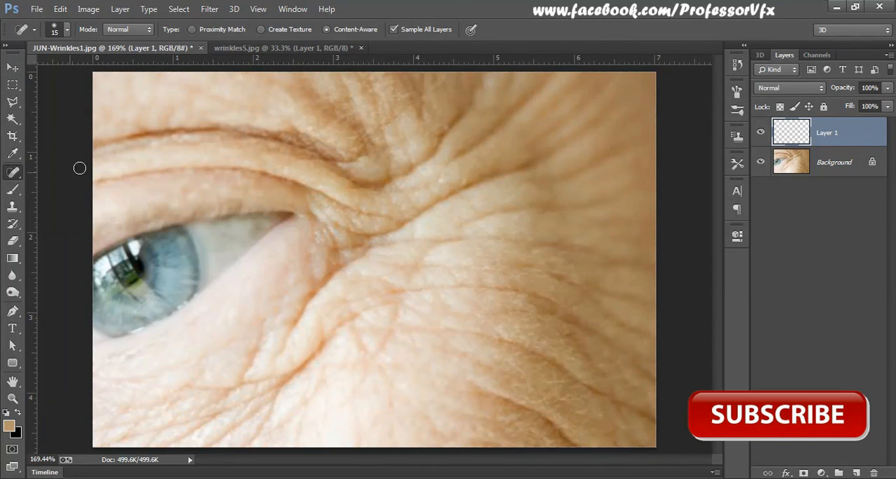
right_click(418, 212)
click(437, 270)
key(ctrl+plus)
key(ctrl+plus)
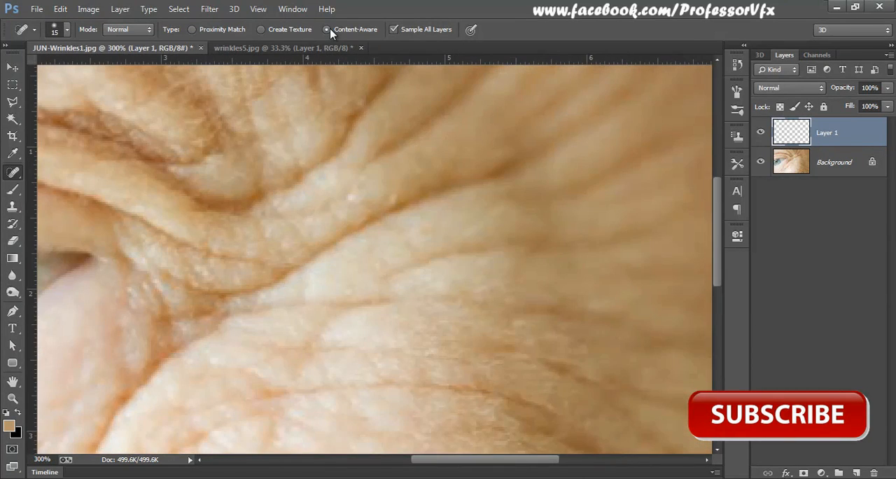
key(ctrl)
key(ctrl)
key(ctrl)
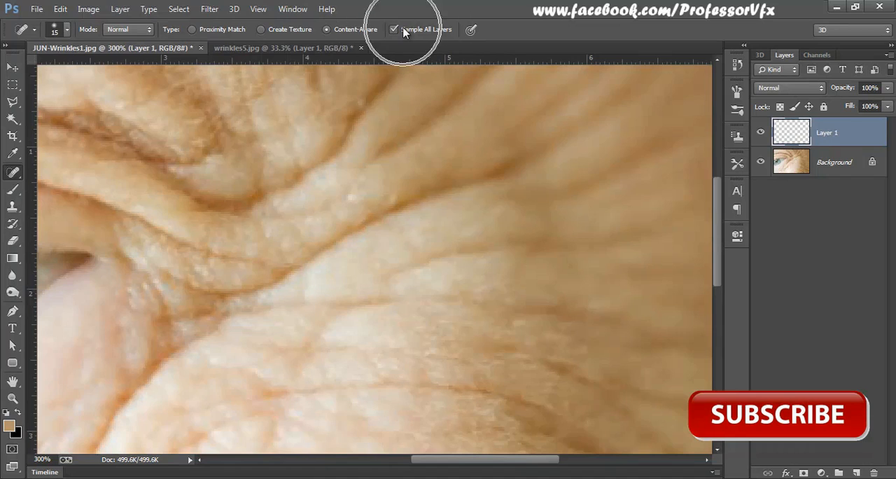
key(ctrl)
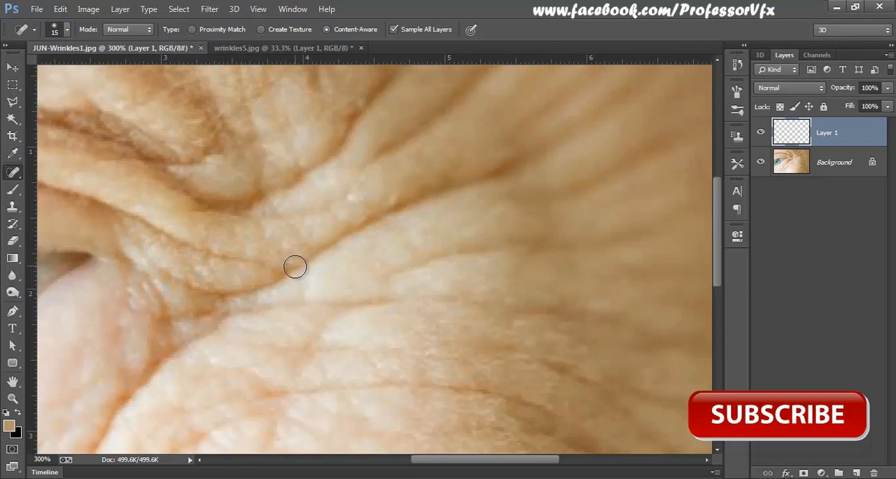
mouse_move(294, 270)
mouse_down()
mouse_move(392, 214)
mouse_move(499, 178)
mouse_up()
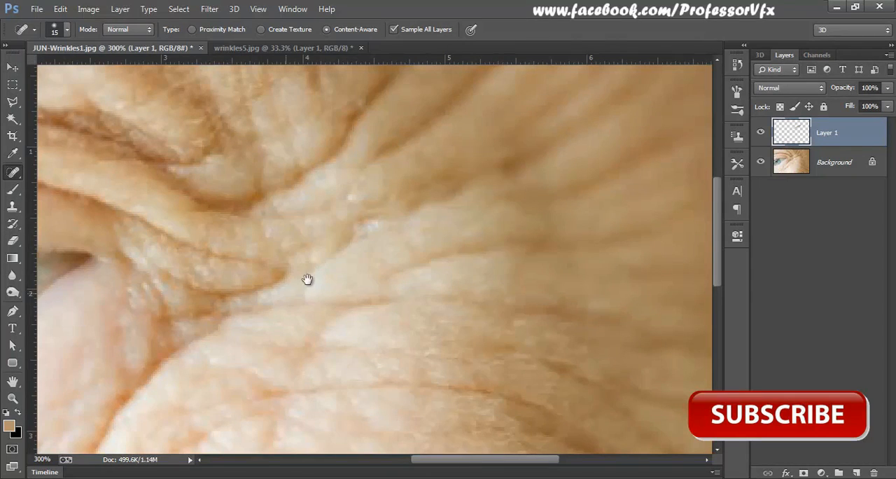
drag(308, 278, 488, 174)
drag(418, 266, 478, 174)
Step: Brush over the creases crossing the upper cheek beside the eye with the Spot Healing Brush
mouse_move(441, 226)
mouse_down()
mouse_move(350, 329)
mouse_move(282, 438)
mouse_move(278, 423)
mouse_up()
drag(544, 209, 359, 371)
mouse_move(213, 416)
mouse_down()
mouse_move(288, 371)
mouse_move(342, 354)
mouse_up()
mouse_move(338, 321)
mouse_down()
mouse_move(538, 308)
mouse_move(600, 316)
mouse_move(665, 344)
mouse_move(675, 359)
mouse_up()
drag(596, 278, 492, 184)
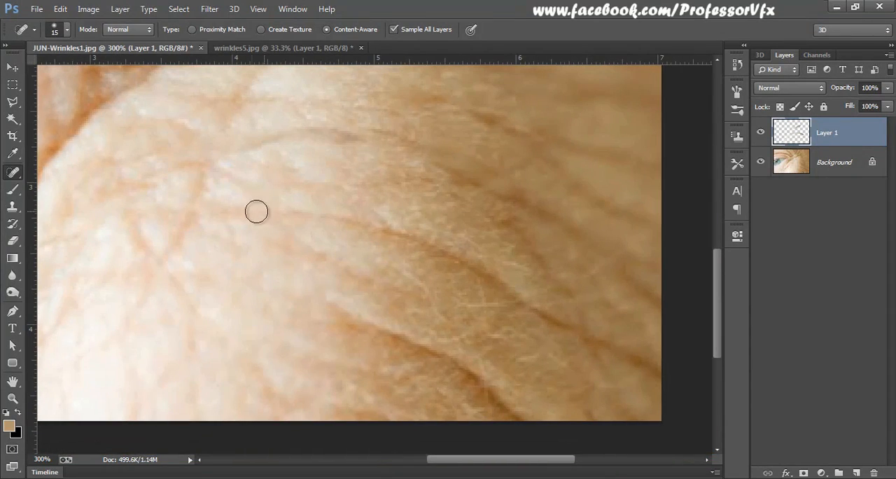
Step: Heal the long curved creases on the lower cheek and the dark streak there with the Spot Healing Brush
mouse_move(228, 211)
mouse_down()
mouse_move(338, 224)
mouse_move(441, 252)
mouse_move(501, 278)
mouse_move(679, 404)
mouse_up()
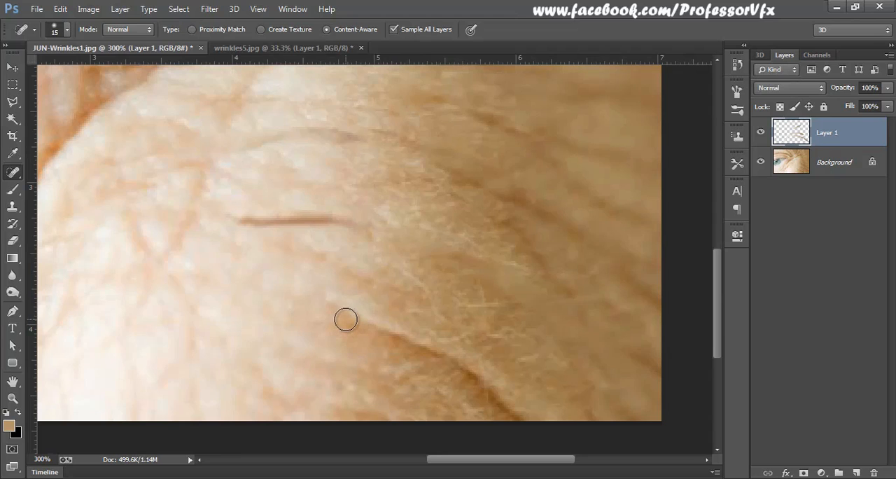
mouse_move(346, 319)
mouse_down()
mouse_move(452, 360)
mouse_move(522, 419)
mouse_up()
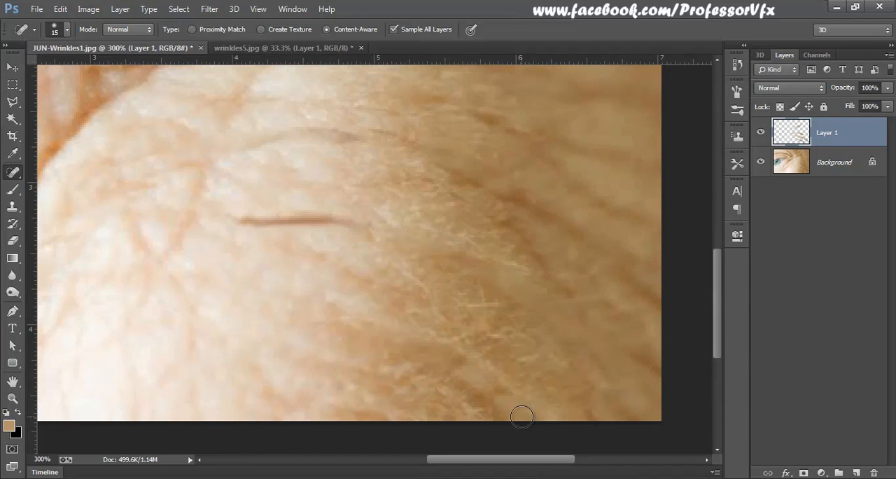
mouse_move(272, 239)
mouse_down()
mouse_move(344, 301)
mouse_move(315, 285)
mouse_move(409, 289)
mouse_up()
scroll(392, 294, up, 5)
scroll(392, 336, right, 4)
drag(284, 300, 444, 360)
drag(245, 350, 451, 191)
scroll(450, 191, down, 4)
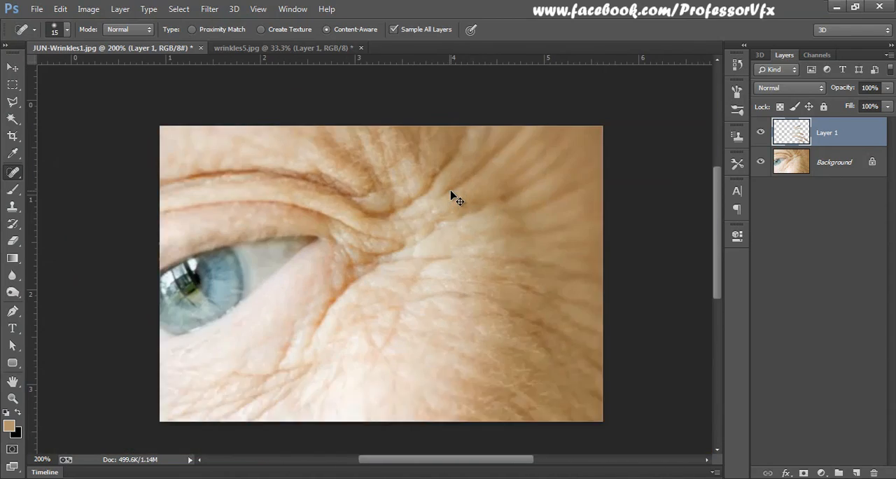
Step: Heal the fine wrinkles below the eye, toward the image's lower edge, with the Spot Healing Brush
scroll(424, 234, up, 3)
drag(359, 203, 335, 270)
drag(327, 256, 388, 260)
mouse_move(371, 276)
mouse_down()
mouse_move(280, 354)
mouse_move(324, 296)
mouse_move(240, 348)
mouse_up()
drag(172, 339, 348, 298)
mouse_move(269, 271)
mouse_down()
mouse_move(314, 274)
mouse_move(280, 317)
mouse_move(228, 310)
mouse_up()
drag(359, 236, 324, 275)
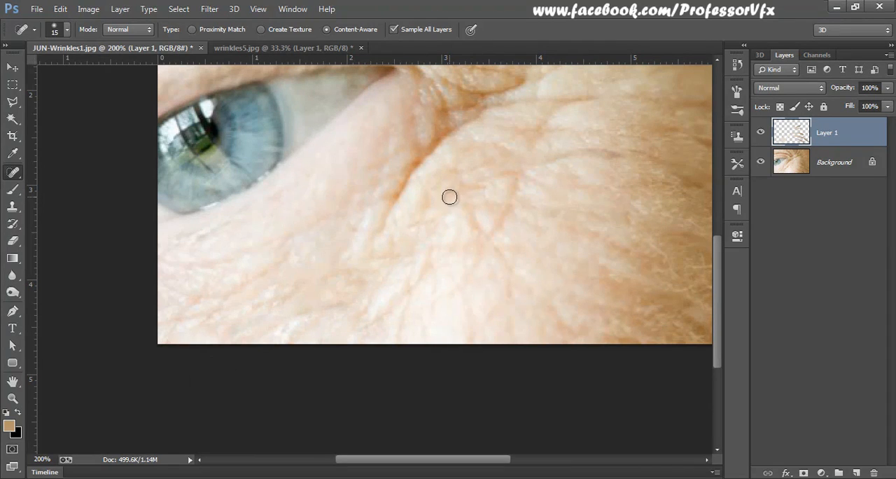
Step: Heal the diagonal temple crease that runs up to the image's upper edge
key(ctrl+minus)
key(ctrl+plus)
drag(511, 197, 362, 324)
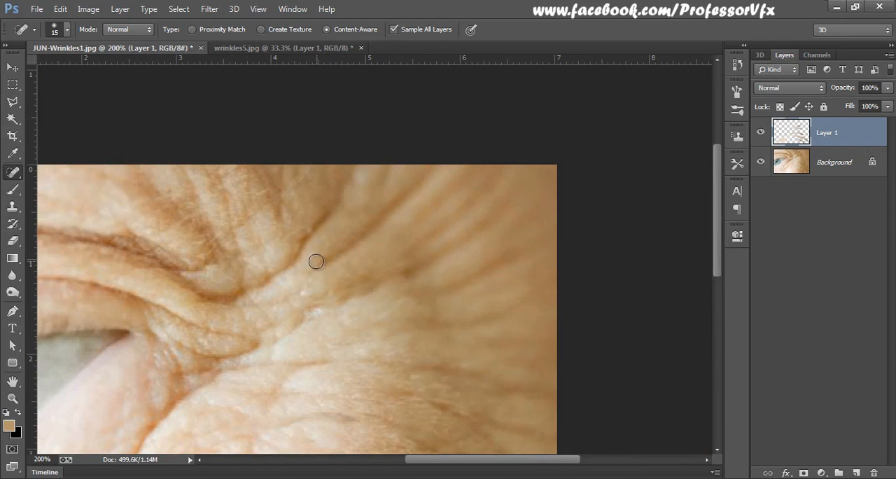
drag(316, 261, 432, 168)
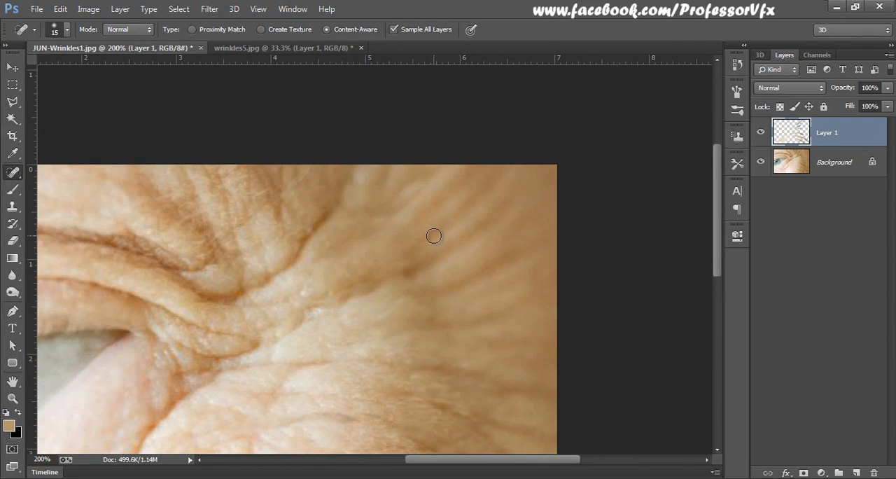
key(ctrl+0)
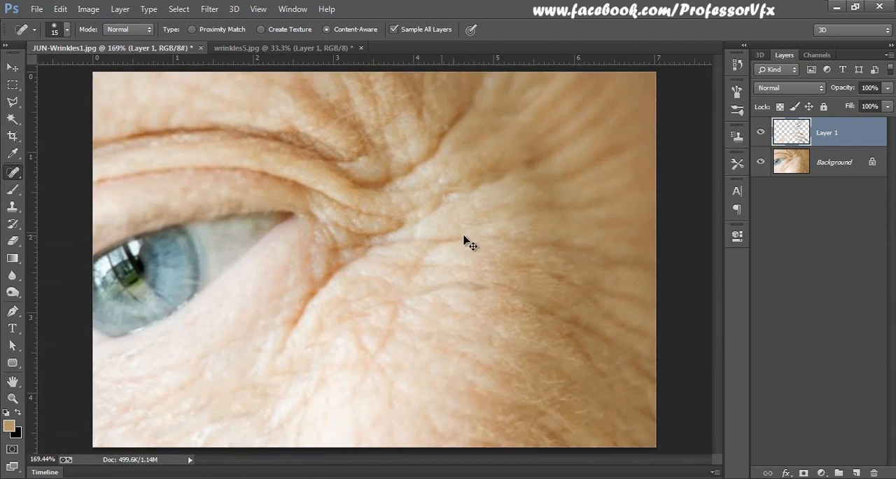
Step: Compare the photo with and without the healed Layer 1, leaving the layer visible
click(758, 134)
click(757, 135)
click(757, 134)
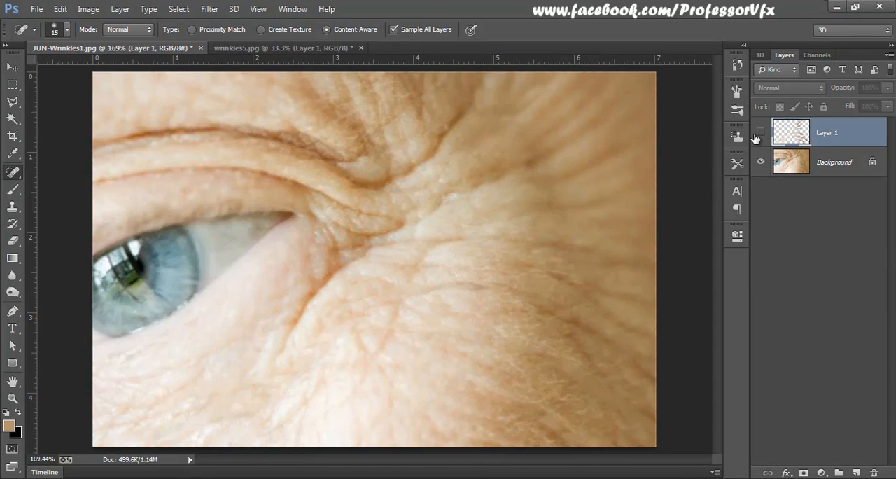
click(757, 134)
click(757, 135)
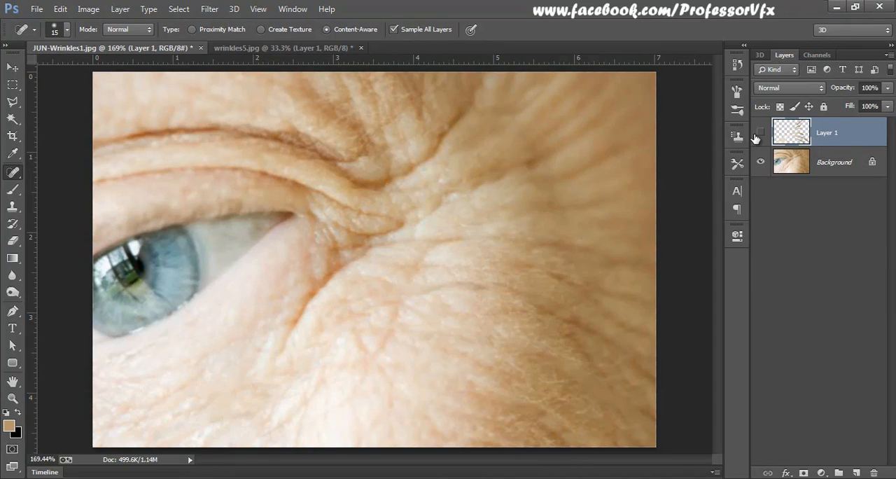
click(757, 134)
click(758, 134)
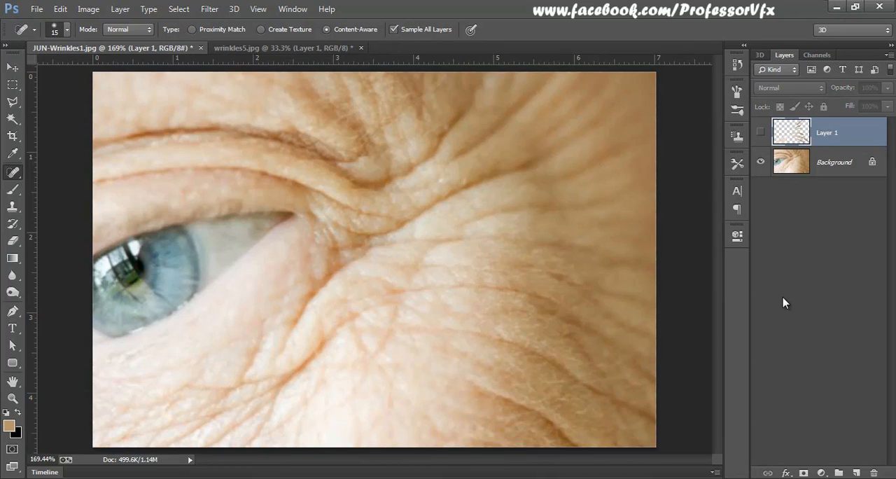
click(761, 132)
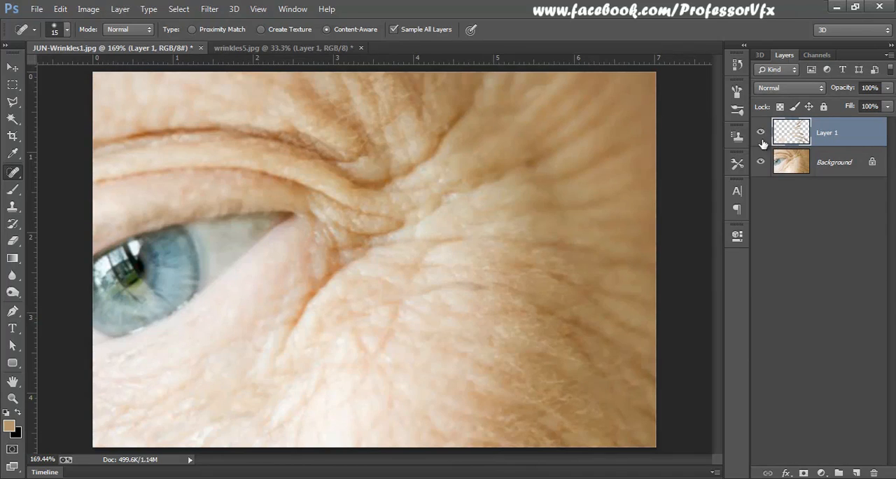
Step: Rename Layer 1 as spotHeal and hide it
double_click(833, 133)
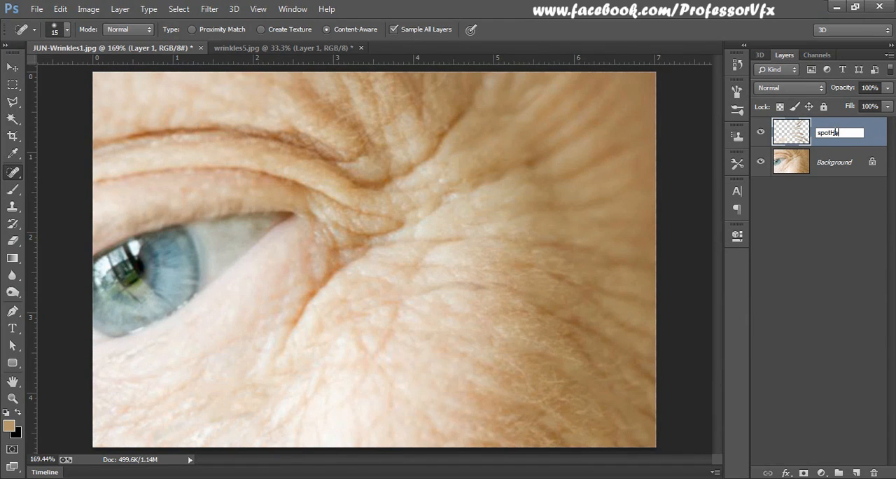
key(Return)
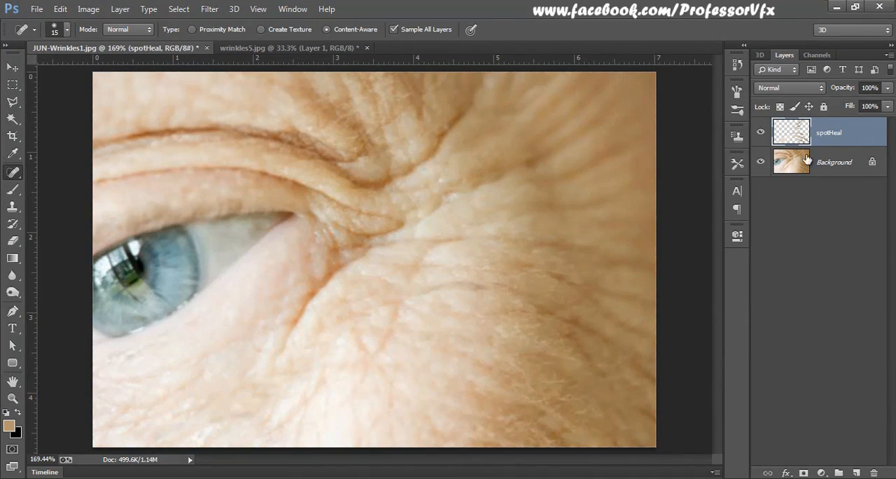
click(761, 133)
Step: Duplicate the Background layer and choose the Clone Stamp tool for the copy
click(805, 162)
key(s)
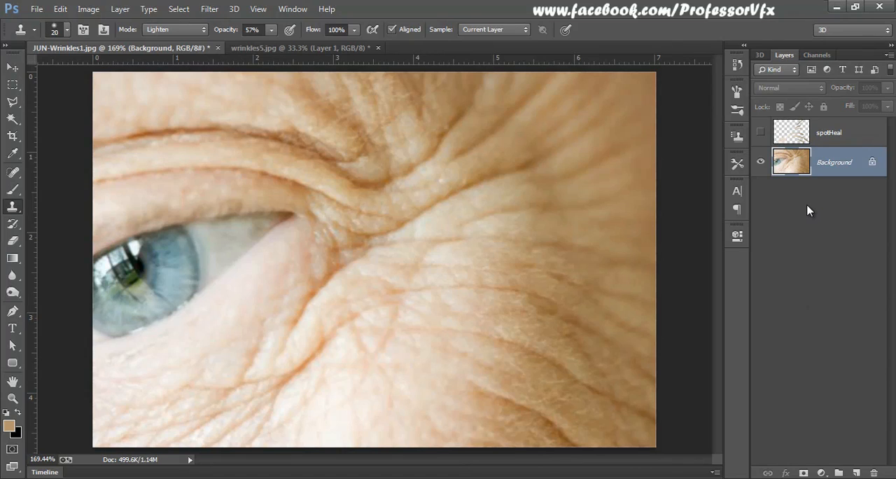
key(ctrl+j)
key(v)
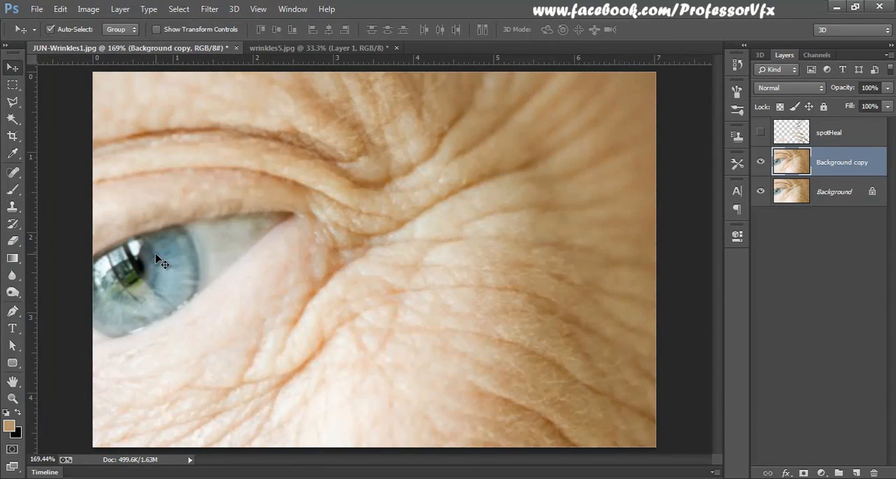
click(14, 206)
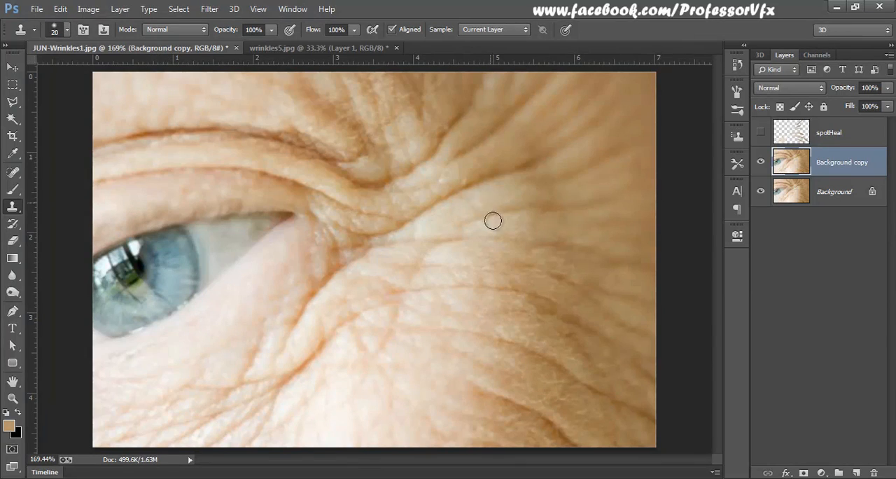
Step: Try cloning the pupil and iris onto the temple skin, and undo the stroke
mouse_move(494, 216)
mouse_down()
mouse_move(489, 193)
mouse_move(484, 205)
mouse_move(465, 193)
mouse_move(483, 217)
mouse_move(446, 200)
mouse_up()
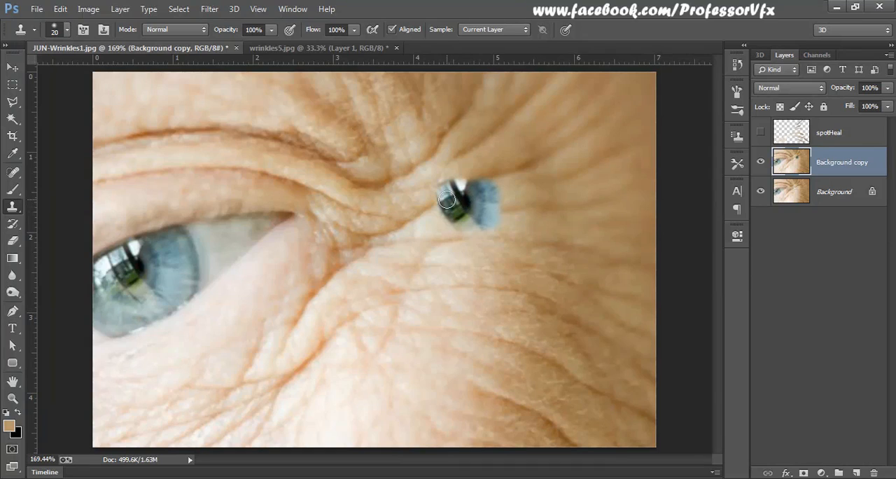
key(ctrl+z)
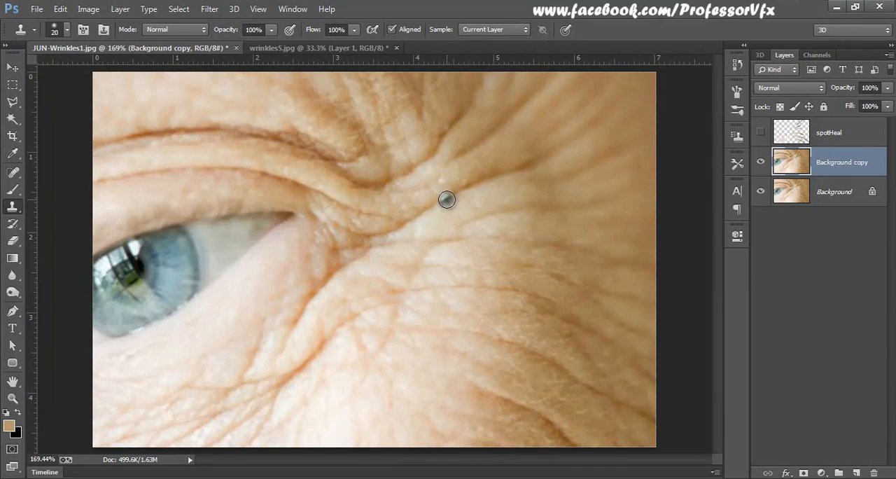
Step: Set the Clone Stamp tool to Lighten mode with 50% opacity
right_click(17, 210)
click(79, 206)
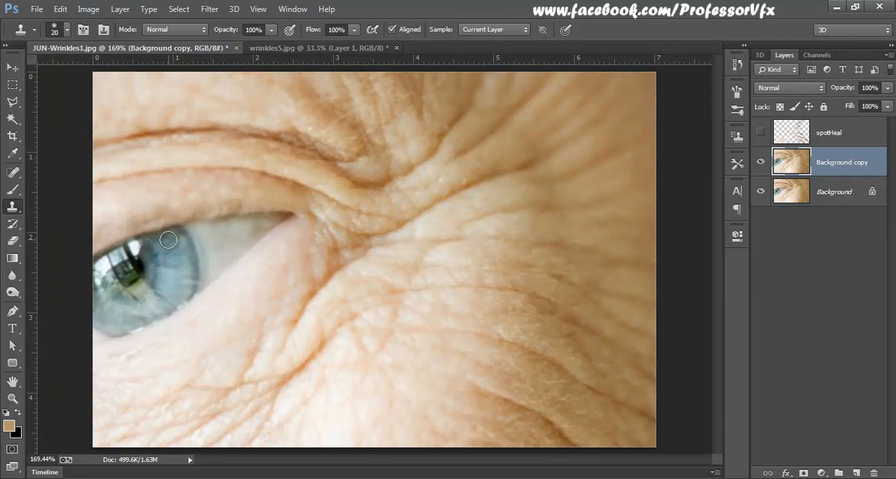
key(ctrl+plus)
drag(512, 176, 380, 257)
key(ctrl+plus)
mouse_move(257, 298)
mouse_down()
mouse_move(314, 264)
mouse_move(340, 277)
mouse_up()
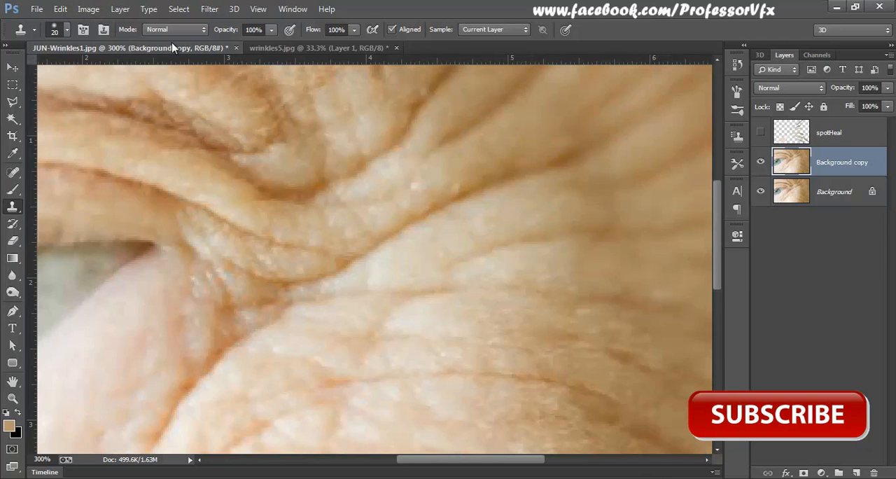
click(149, 29)
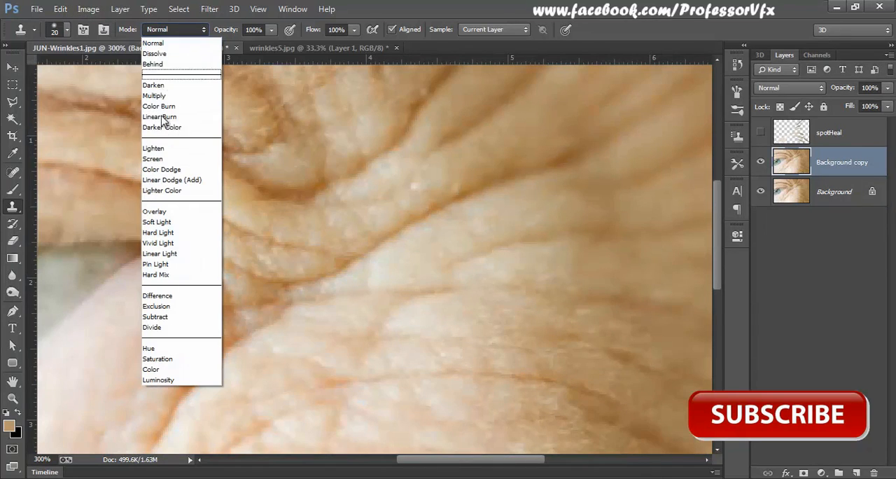
click(161, 150)
click(271, 30)
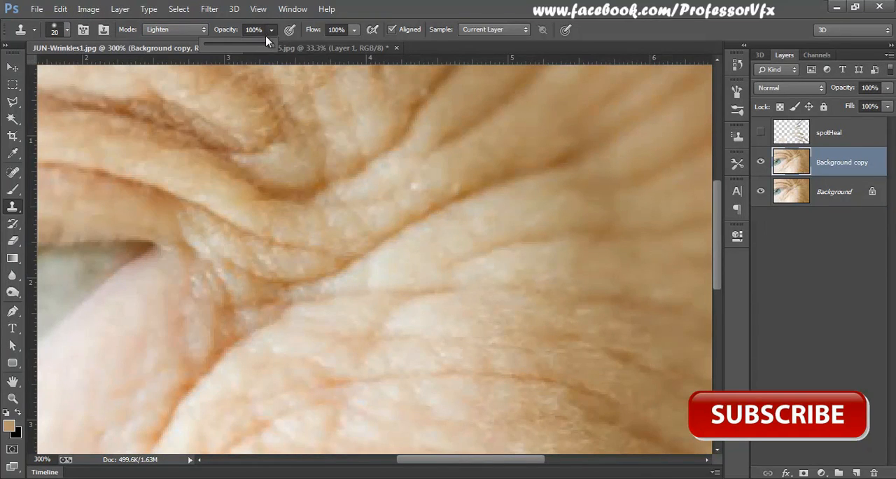
click(231, 30)
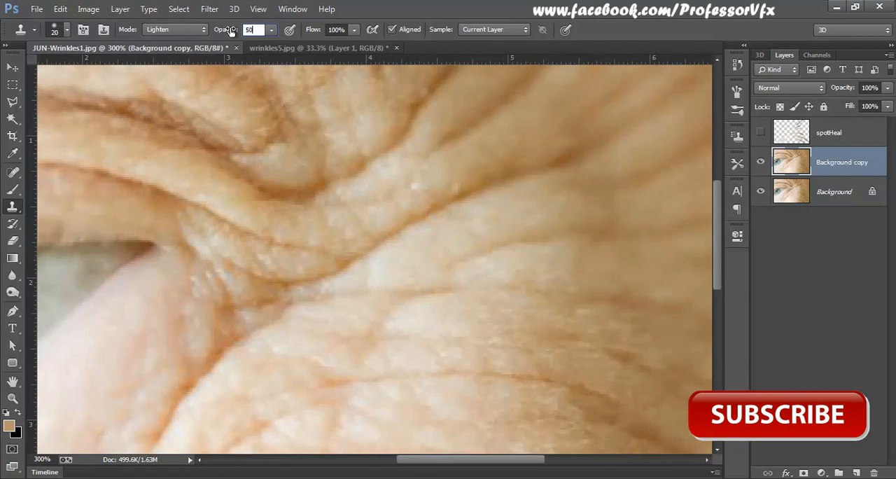
key(Return)
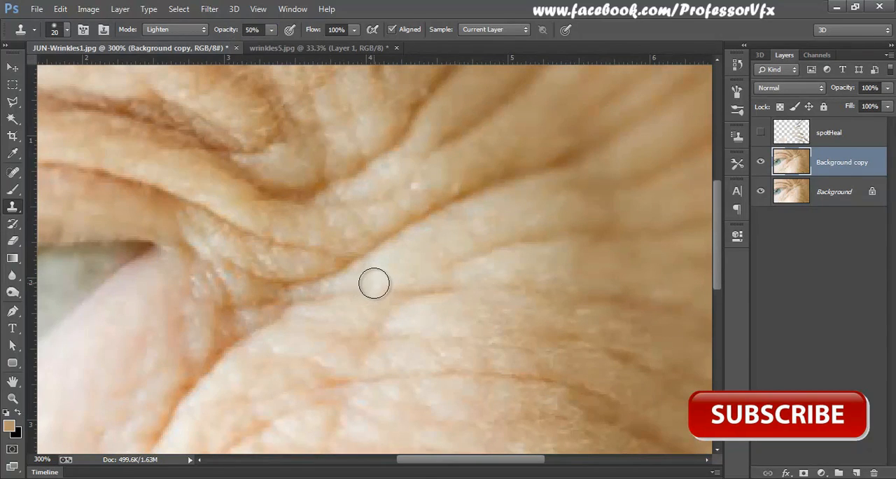
Step: Clone nearby light skin over the diagonal crease running from the outer eye corner toward the temple
alt+click(373, 275)
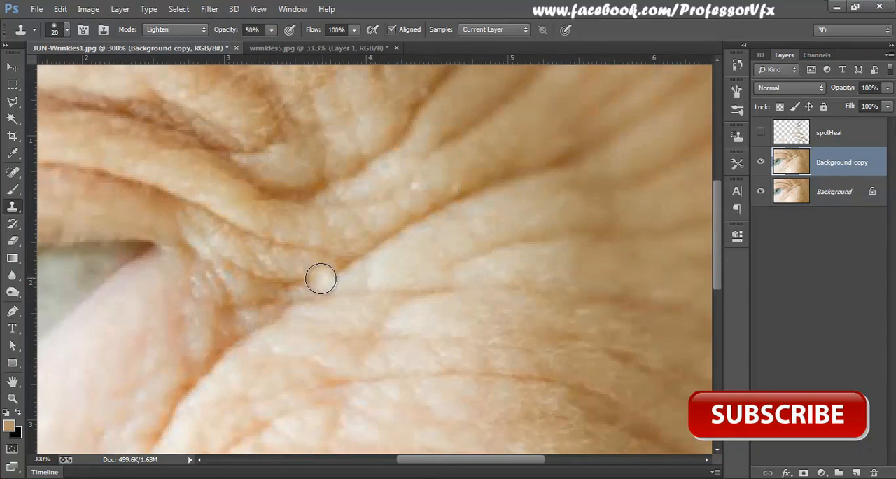
drag(330, 274, 514, 178)
drag(411, 276, 426, 358)
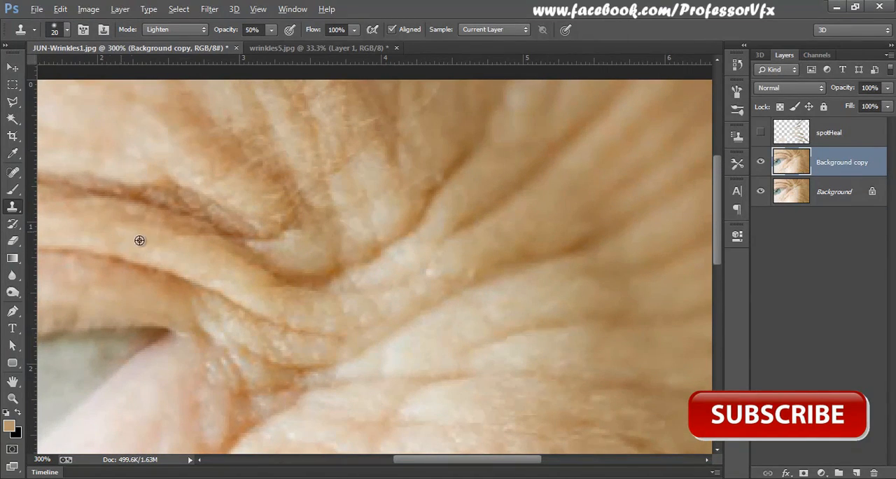
Step: Clone lighter skin along the dark upper fold above the eyelid, from the image's edge to the outer brow area
drag(139, 240, 440, 270)
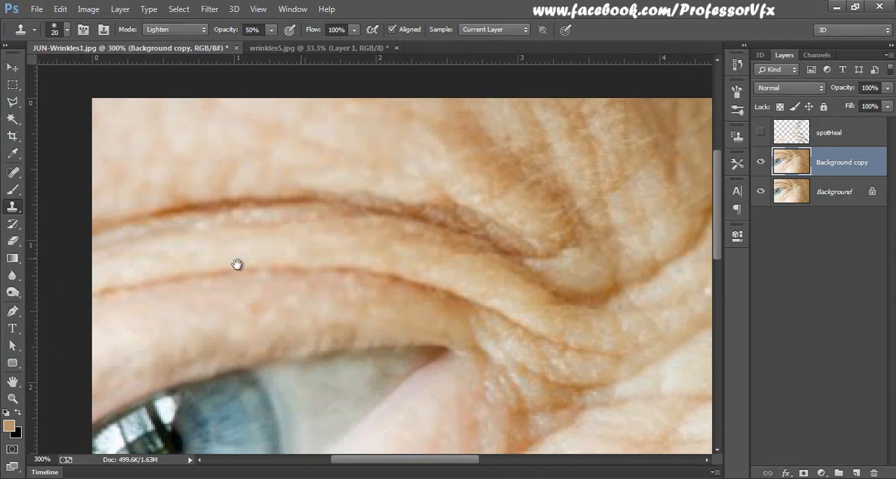
drag(237, 264, 312, 271)
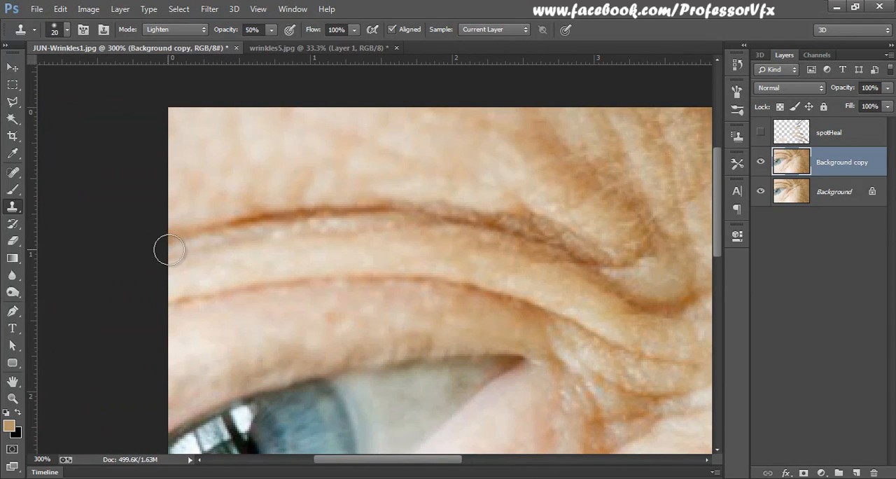
mouse_move(168, 250)
mouse_down()
mouse_move(245, 227)
mouse_move(338, 216)
mouse_move(329, 223)
mouse_up()
mouse_move(274, 224)
mouse_down()
mouse_move(299, 214)
mouse_move(448, 215)
mouse_up()
drag(506, 251, 234, 266)
alt+click(222, 265)
mouse_move(224, 217)
mouse_down()
mouse_move(348, 260)
mouse_move(394, 295)
mouse_up()
mouse_move(312, 320)
mouse_down()
mouse_move(268, 240)
mouse_move(254, 240)
mouse_up()
alt+click(346, 249)
drag(354, 231, 425, 231)
Step: Clone clean cheek skin over the deep diagonal crease below the eye
drag(338, 310, 465, 187)
drag(377, 311, 397, 173)
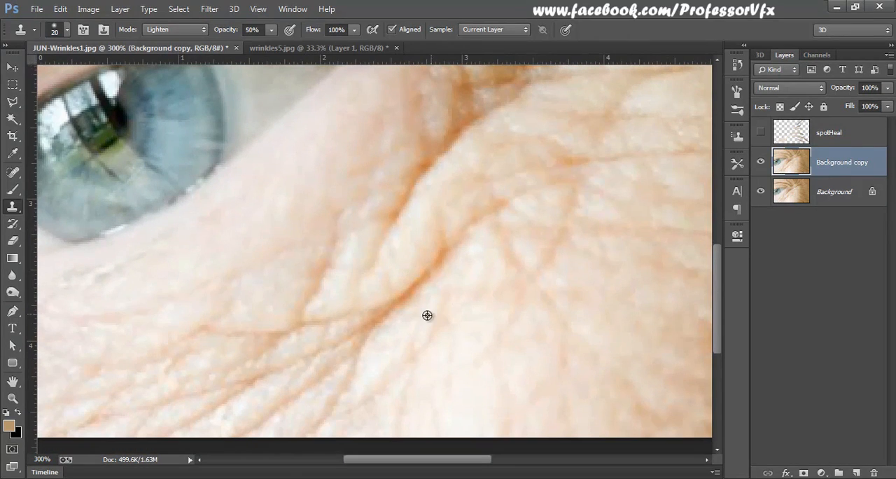
alt+click(419, 322)
mouse_move(452, 250)
mouse_down()
mouse_move(392, 312)
mouse_move(391, 339)
mouse_move(353, 382)
mouse_up()
alt+click(396, 356)
mouse_move(387, 251)
mouse_down()
mouse_move(396, 209)
mouse_move(423, 172)
mouse_up()
Step: Clone lighter skin over the dark crease just beneath the outer corner of the eye
drag(435, 239, 334, 297)
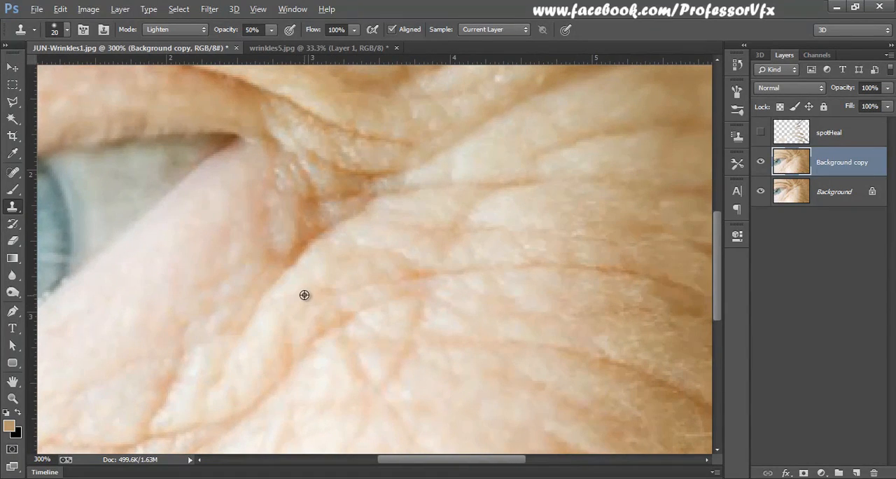
alt+click(305, 292)
mouse_move(290, 274)
mouse_down()
mouse_move(306, 238)
mouse_move(336, 213)
mouse_up()
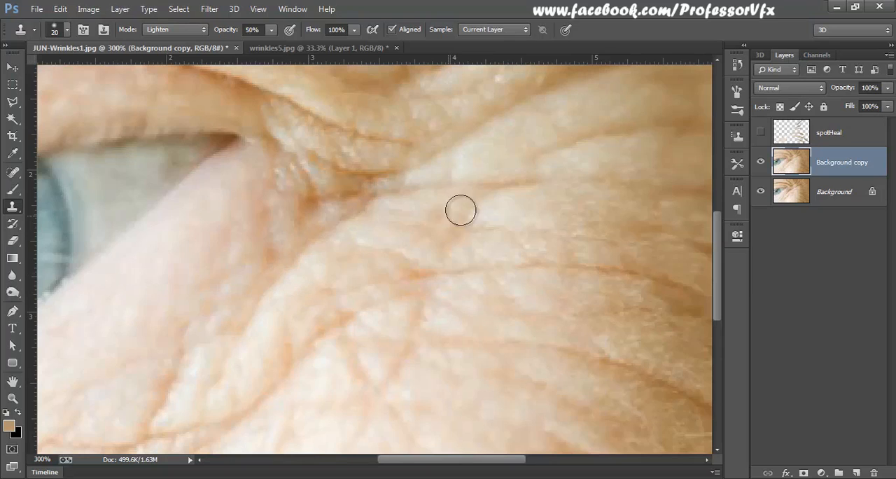
Step: Clone lighter skin over the diagonal creases fanning out across the temple
drag(460, 208, 307, 344)
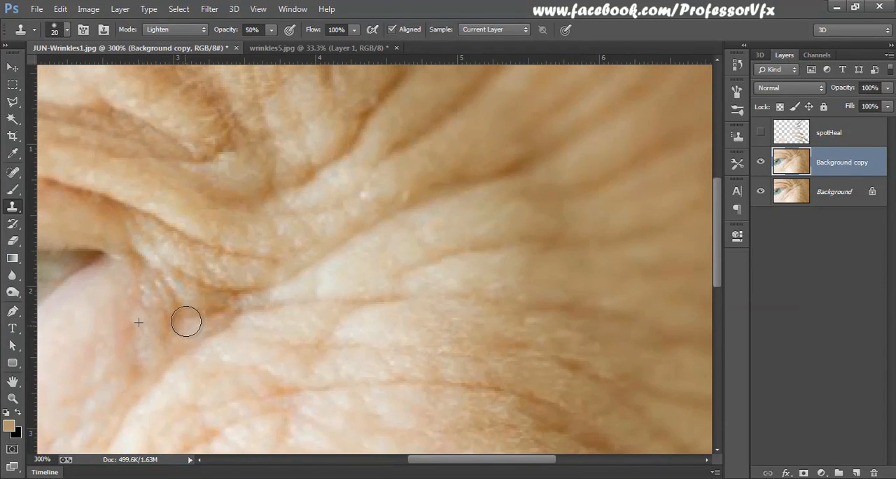
drag(380, 223, 489, 177)
drag(438, 240, 392, 360)
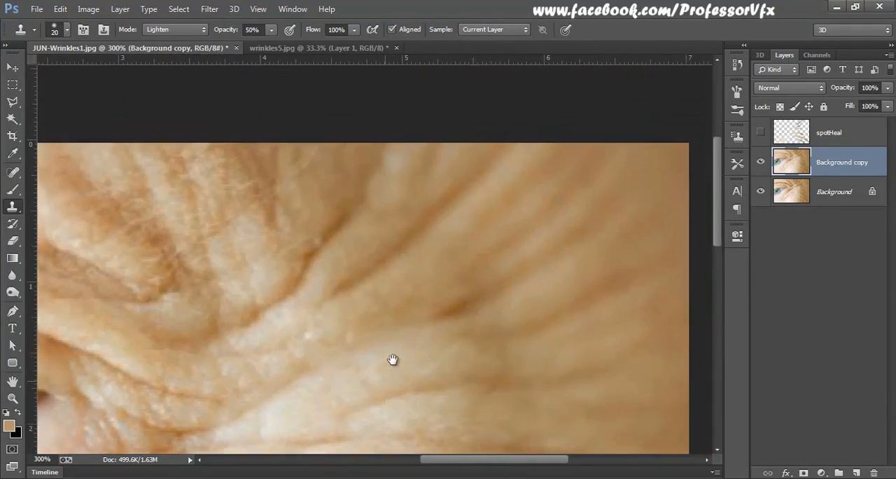
alt+click(349, 321)
drag(332, 305, 428, 230)
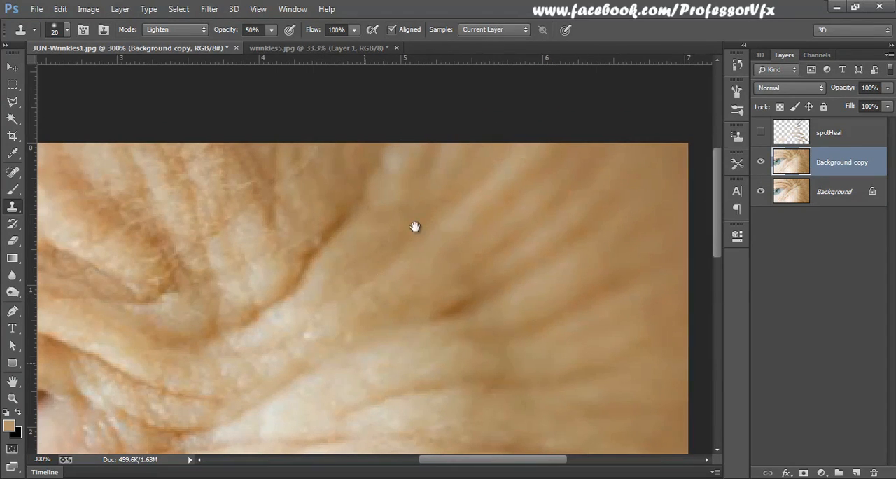
Step: Sample the cheek skin below the outer eye corner and clone it over the crease beside it
scroll(414, 226, down, 5)
scroll(420, 244, left, 2)
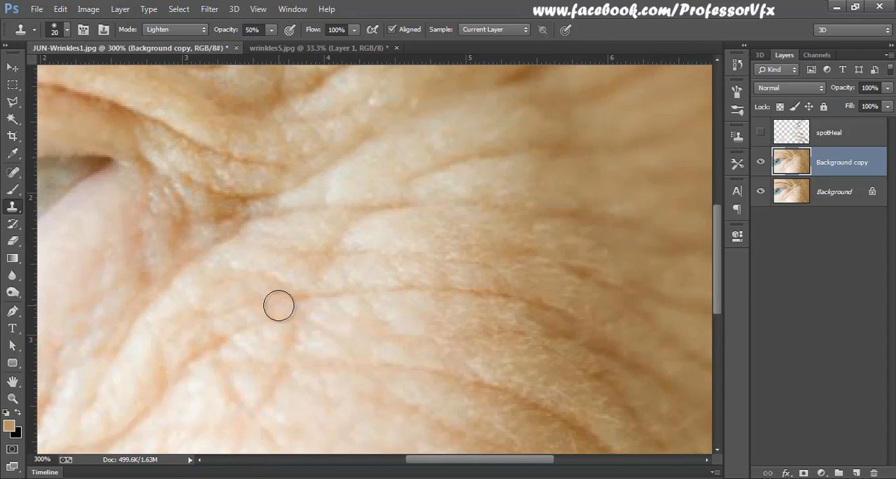
scroll(459, 341, up, 1)
scroll(367, 376, left, 4)
drag(366, 375, 421, 267)
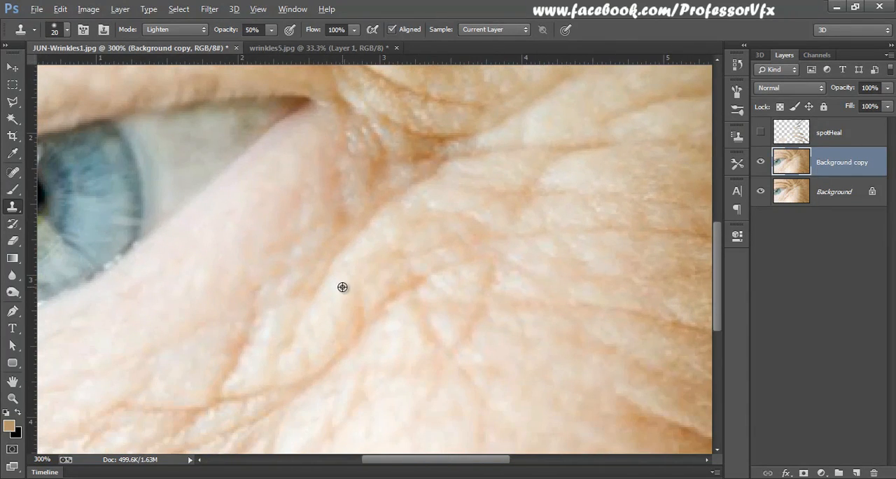
alt+click(343, 287)
drag(373, 307, 327, 372)
Step: Clone lighter skin over the long curved creases crossing the middle of the cheek
drag(635, 324, 364, 213)
alt+click(417, 272)
mouse_move(398, 309)
mouse_down()
mouse_move(429, 328)
mouse_move(574, 411)
mouse_up()
alt+click(430, 269)
drag(421, 228, 648, 348)
Step: Clone lighter skin over the dark creases on the outer cheek near the image's side edge
drag(471, 225, 380, 282)
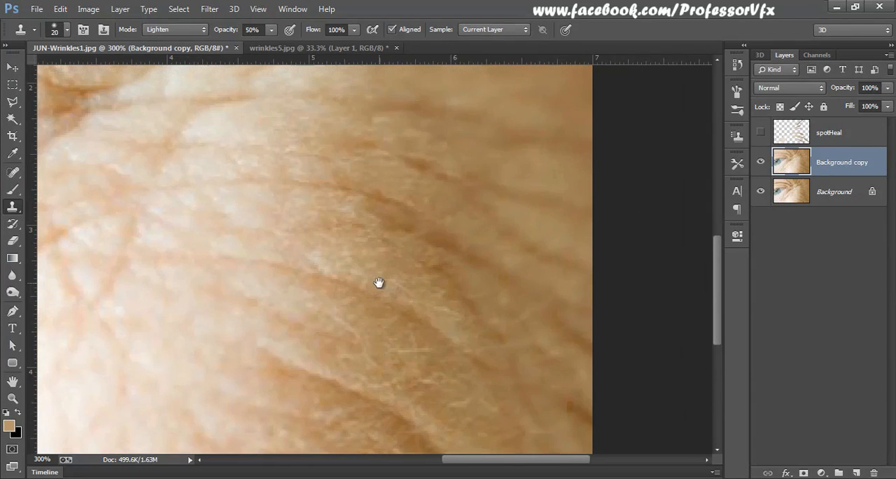
alt+click(369, 253)
drag(369, 215, 546, 307)
mouse_move(378, 200)
mouse_down()
mouse_move(341, 311)
mouse_move(355, 236)
mouse_up()
Step: Clone eyelid skin over the thin red crease along the upper eyelid toward the outer corner
key(h)
drag(523, 323, 274, 313)
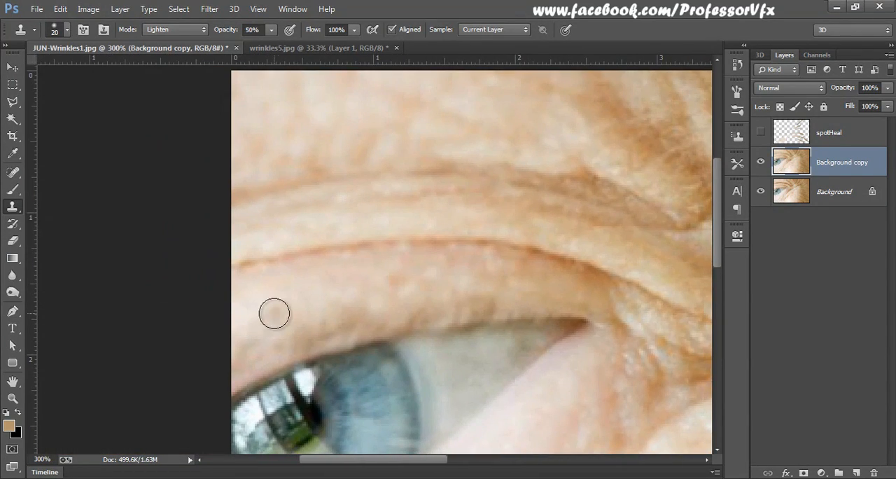
alt+click(242, 296)
mouse_move(236, 268)
mouse_down()
mouse_move(445, 244)
mouse_move(550, 256)
mouse_move(626, 285)
mouse_move(406, 260)
mouse_up()
alt+click(442, 231)
drag(360, 214, 434, 245)
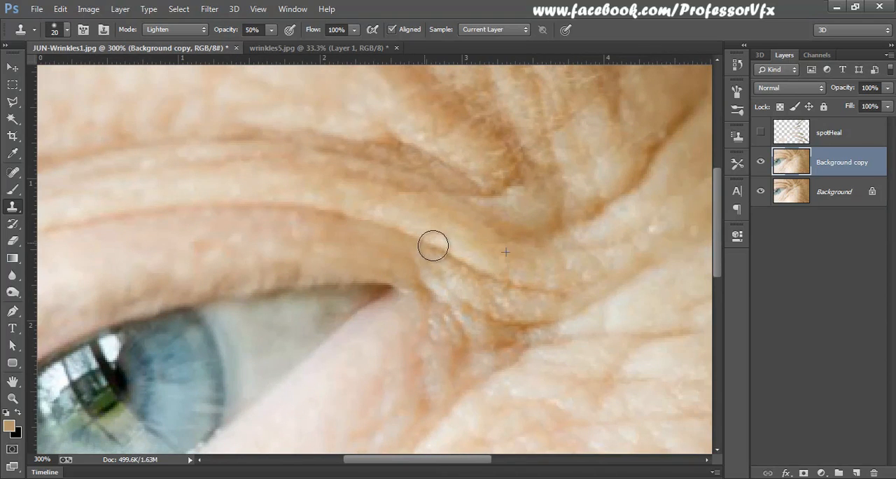
Step: Clone lighter skin over the dark diagonal crease above the outer eye corner, up toward the temple
mouse_move(534, 316)
mouse_down()
mouse_move(434, 244)
mouse_move(493, 251)
mouse_move(383, 292)
mouse_up()
alt+click(357, 276)
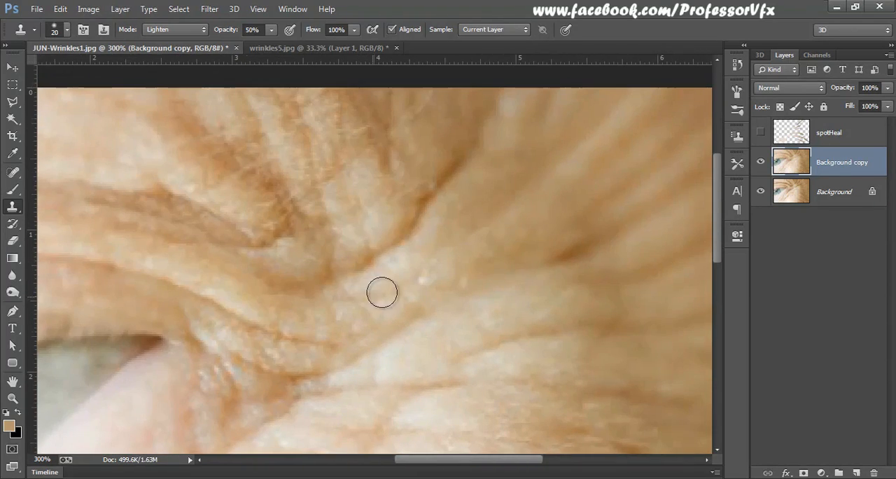
drag(460, 148, 310, 260)
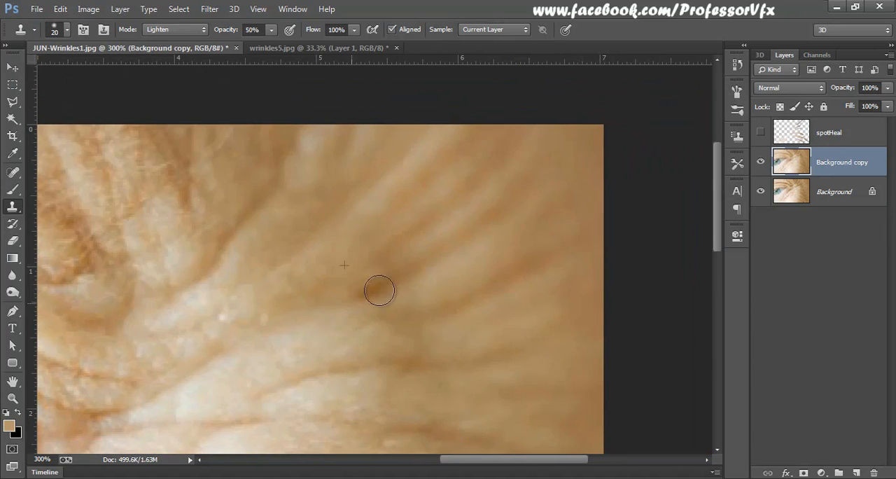
Step: Compare the retouched Background copy layer with the original by toggling its visibility with the whole eye photo in view
key(ctrl+0)
click(760, 162)
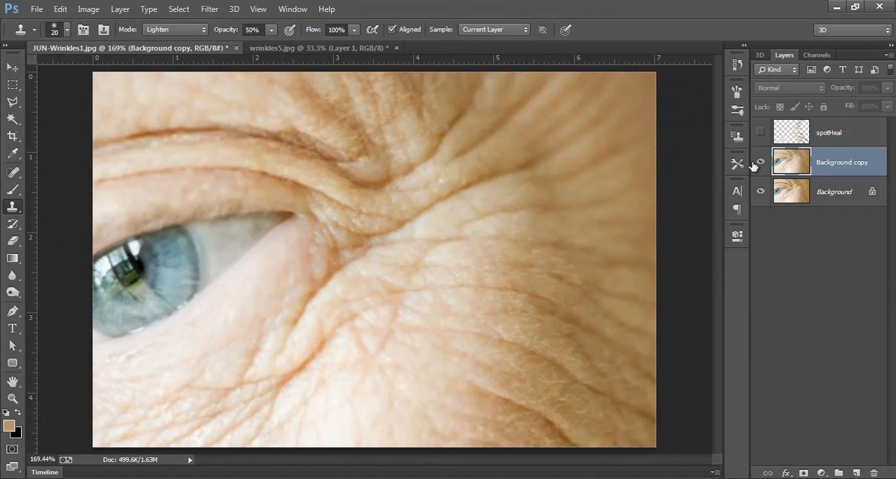
click(755, 163)
click(754, 163)
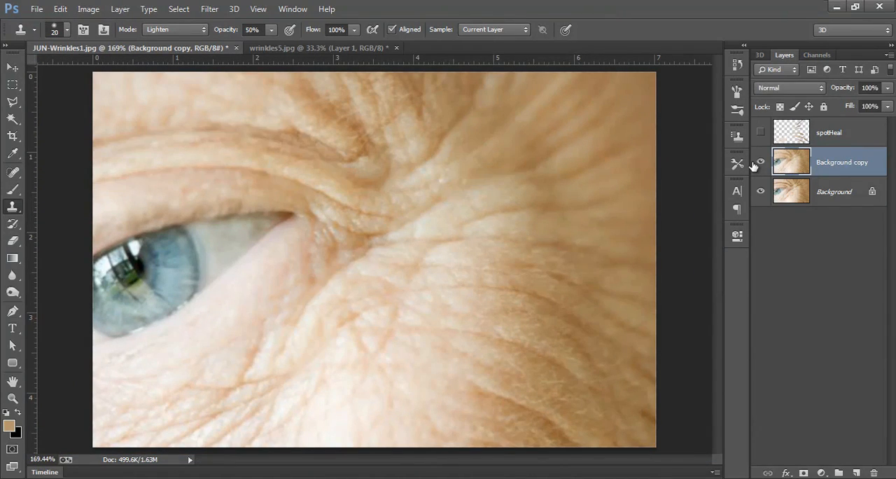
click(754, 163)
click(754, 163)
Step: Switch to the web browser, open the Professor Vfx page from Facebook's search suggestions and look through its timeline posts
key(alt+Tab)
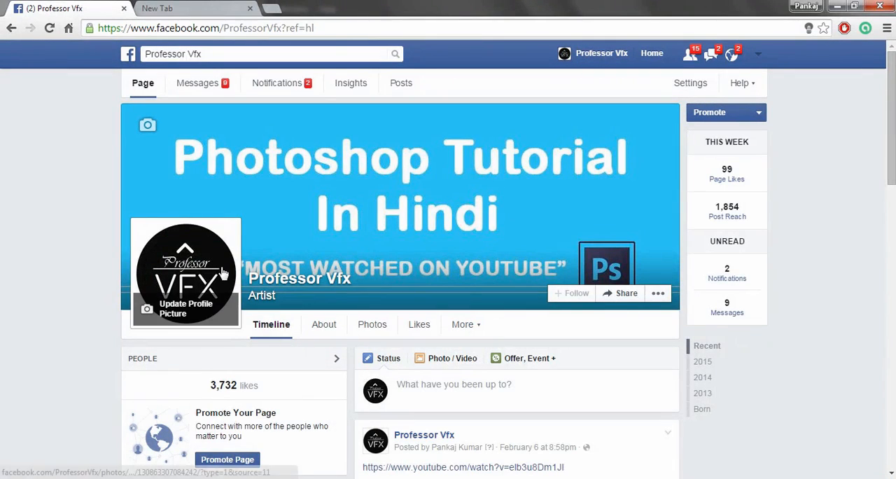
click(255, 53)
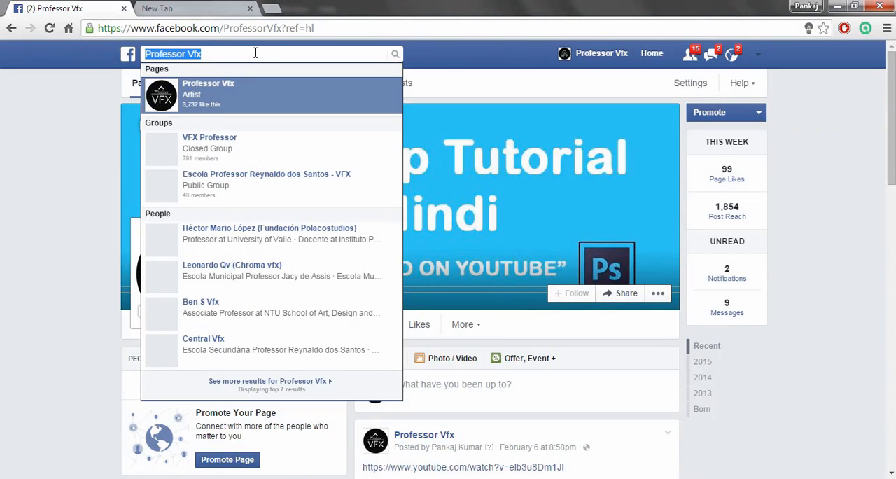
click(235, 93)
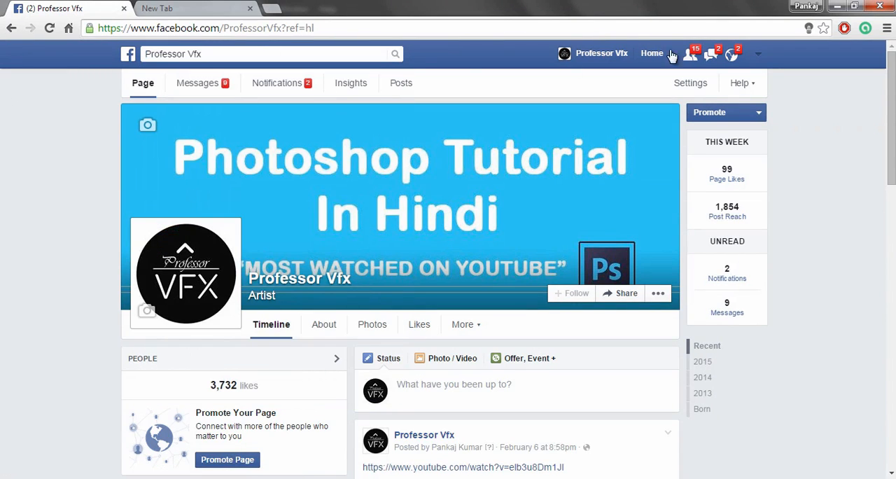
scroll(781, 131, down, 4)
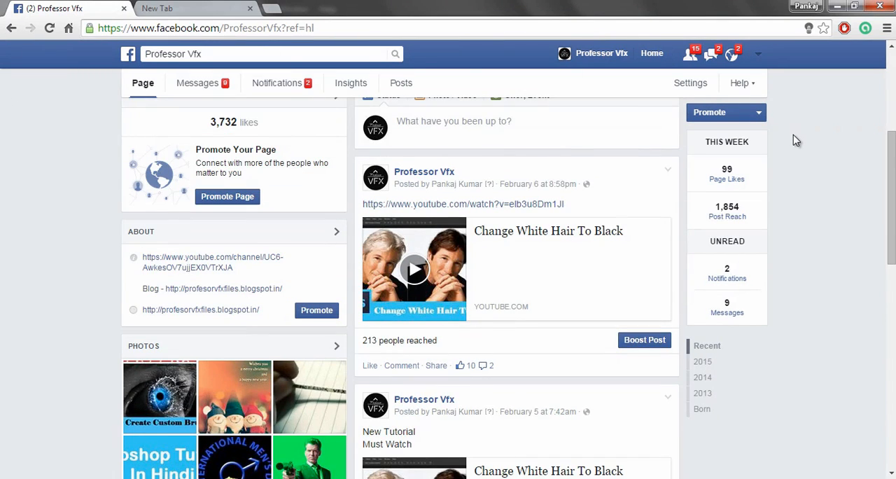
scroll(796, 140, up, 4)
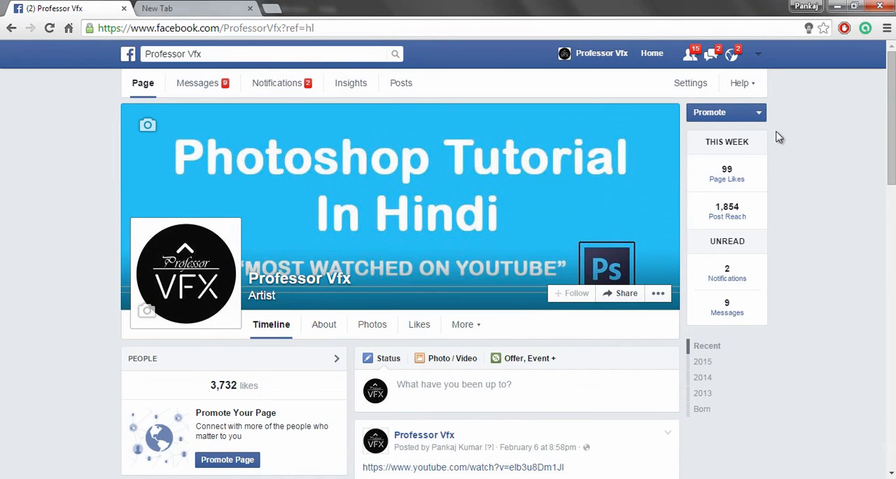
scroll(783, 139, down, 4)
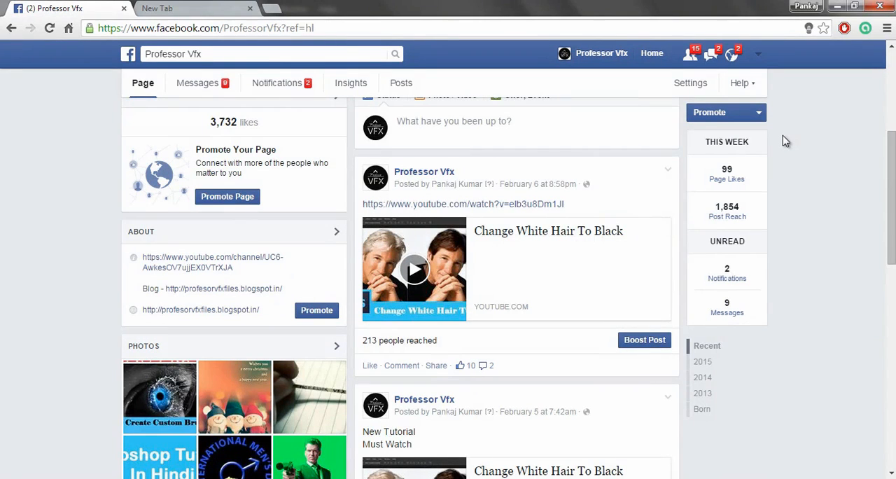